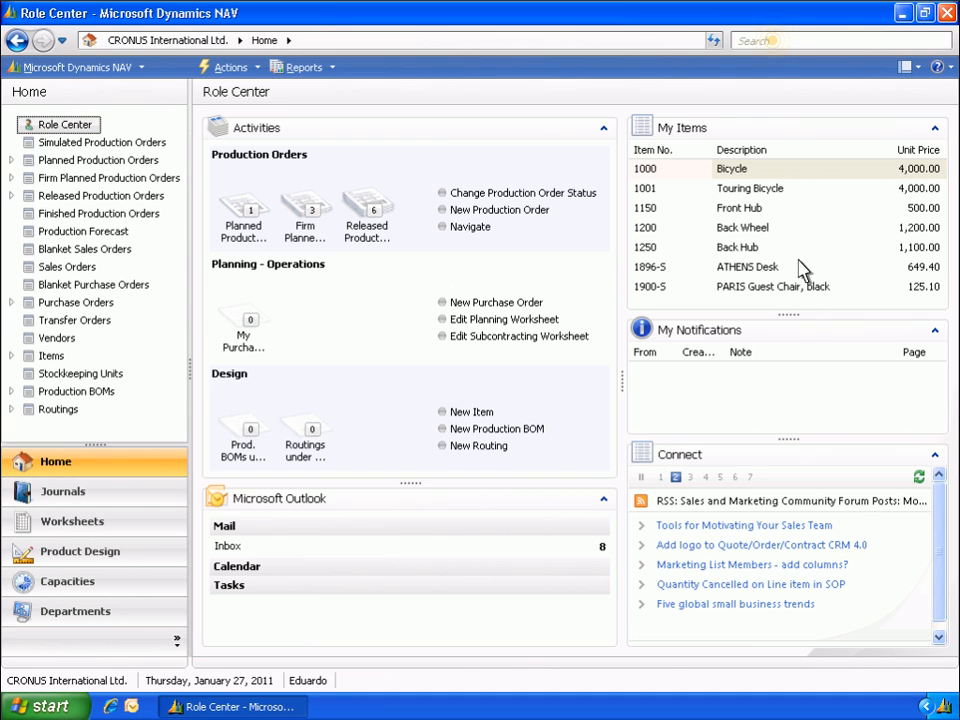
- Search for Shop Calendars, view the Shop Calendars setup list, and close it
{"action": "left_click", "coordinate": [778, 42]}
{"action": "type", "text": "Shop Calendars"}
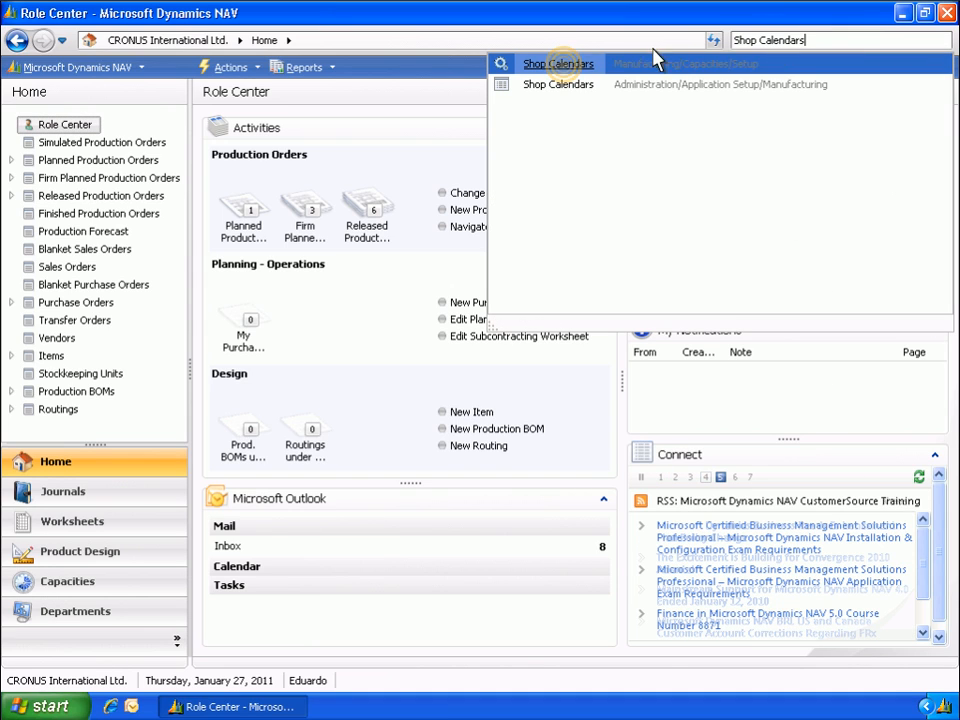
{"action": "left_click", "coordinate": [558, 64]}
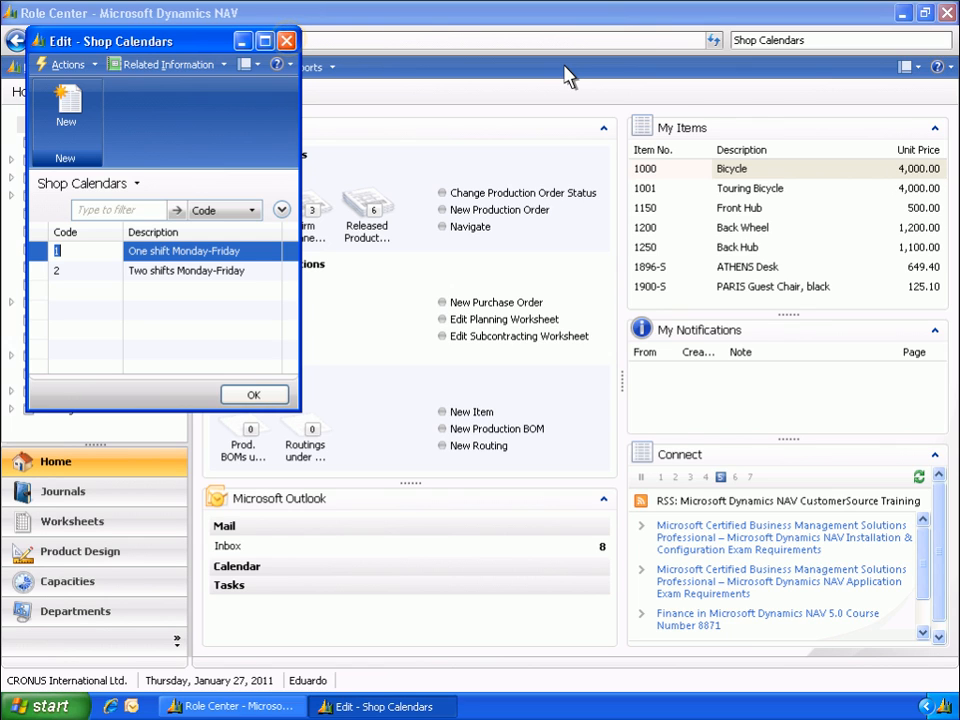
{"action": "left_click", "coordinate": [287, 42]}
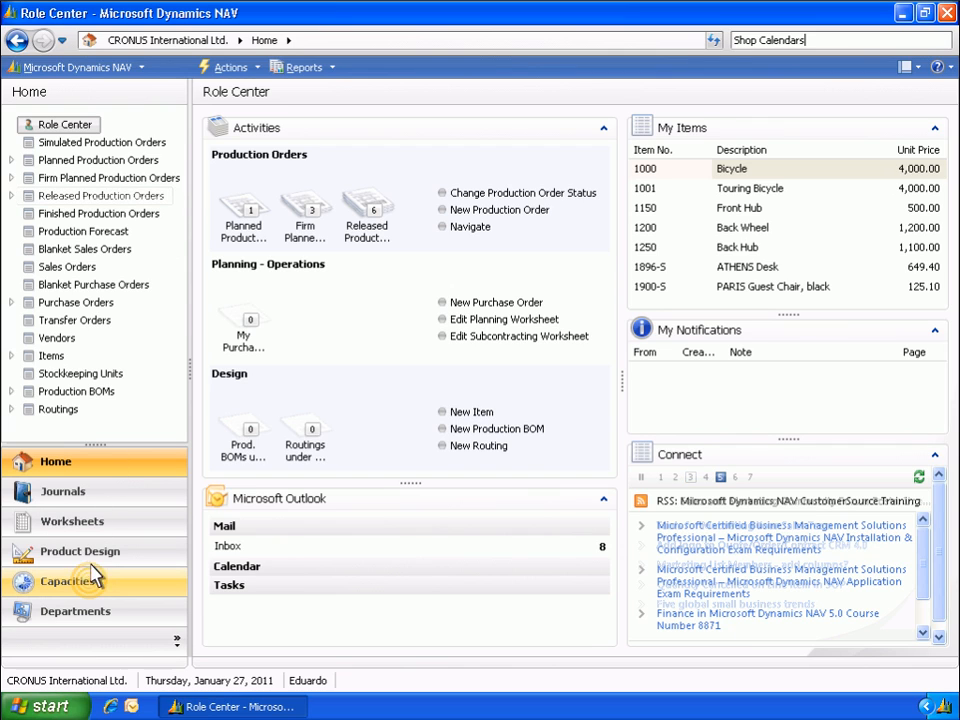
- View the Work Centers list under Capacities and switch to the Machine Centers list
{"action": "left_click", "coordinate": [93, 590]}
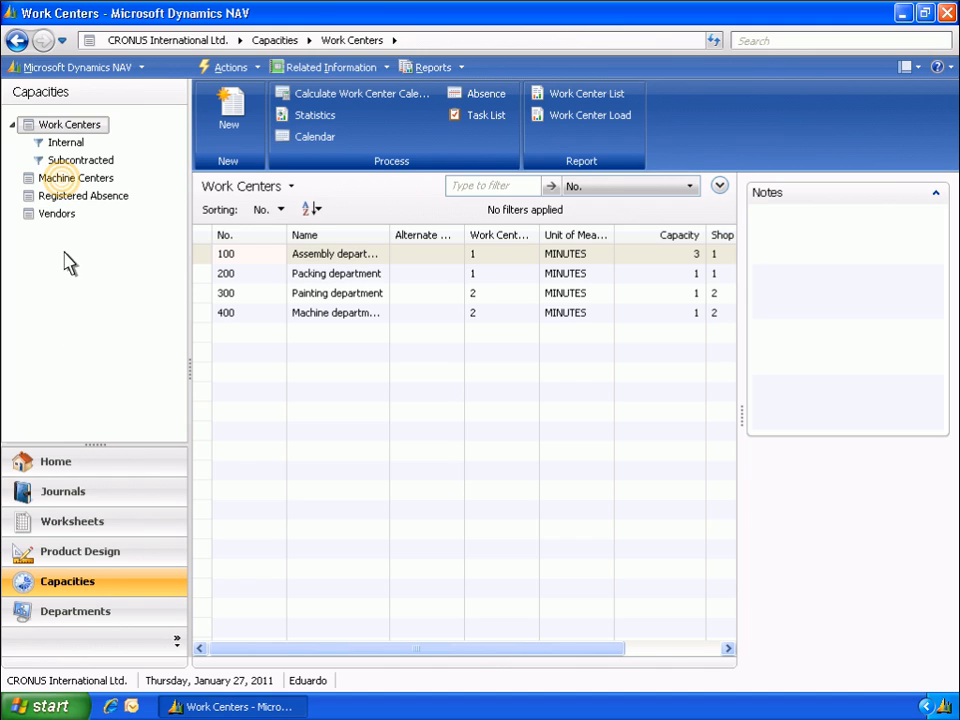
{"action": "left_click", "coordinate": [66, 182]}
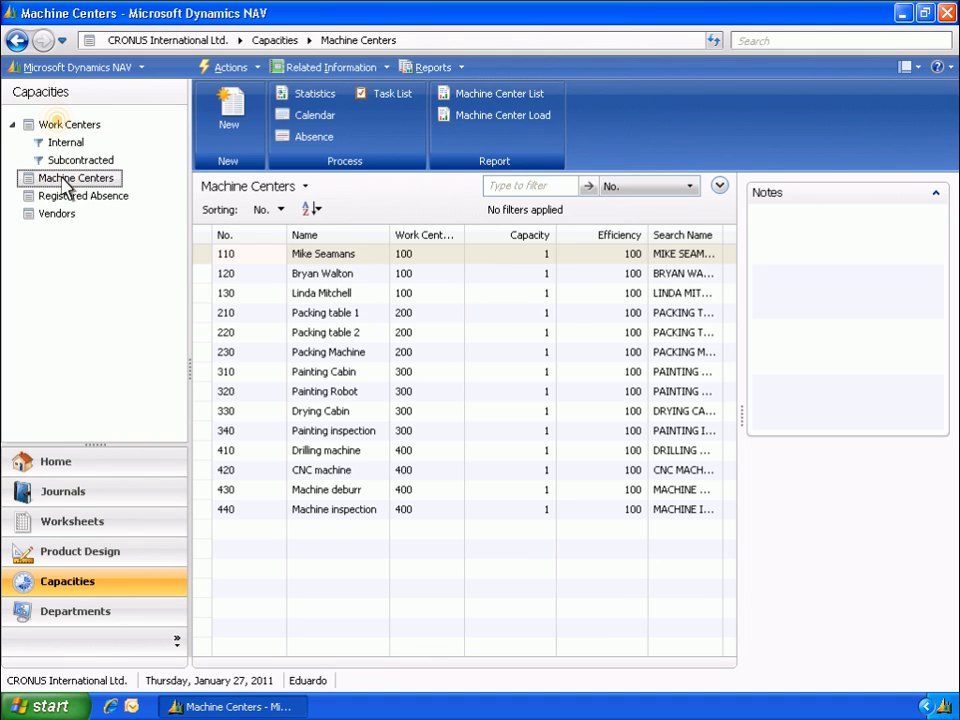
- Open the card of work center 100 Assembly department from the Work Centers list and collapse its Scheduling section after review
{"action": "left_click", "coordinate": [60, 126]}
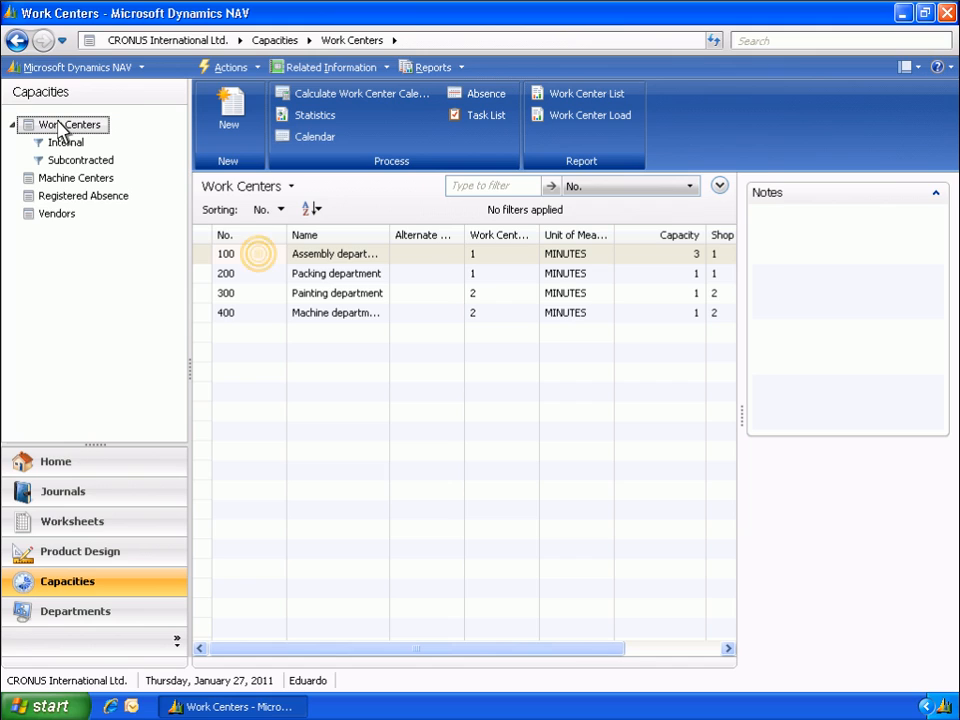
{"action": "double_click", "coordinate": [259, 257]}
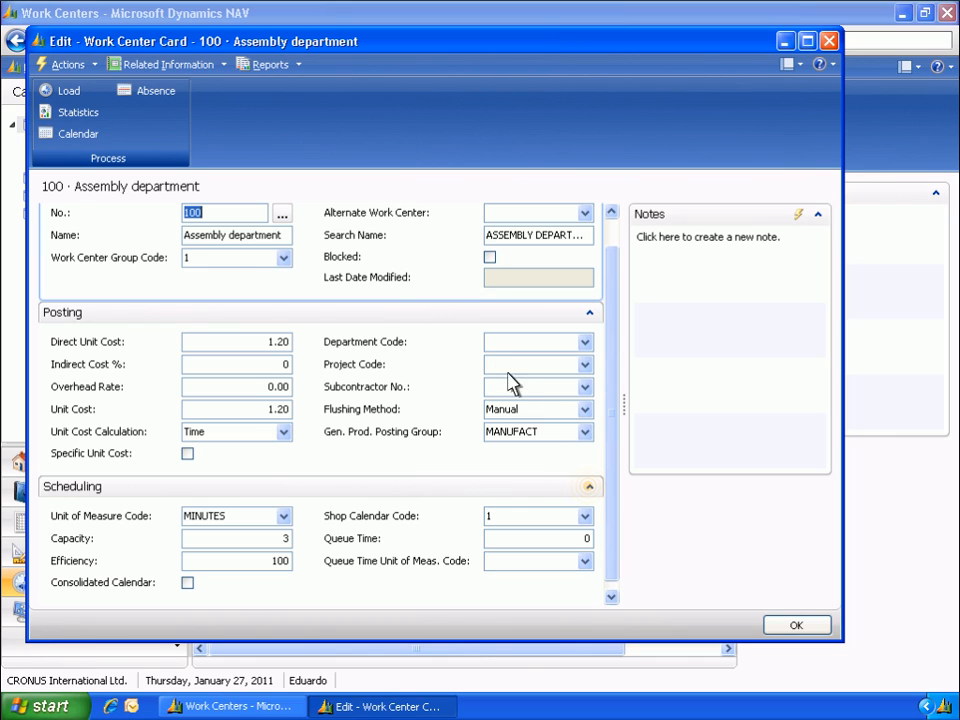
{"action": "left_click", "coordinate": [589, 488]}
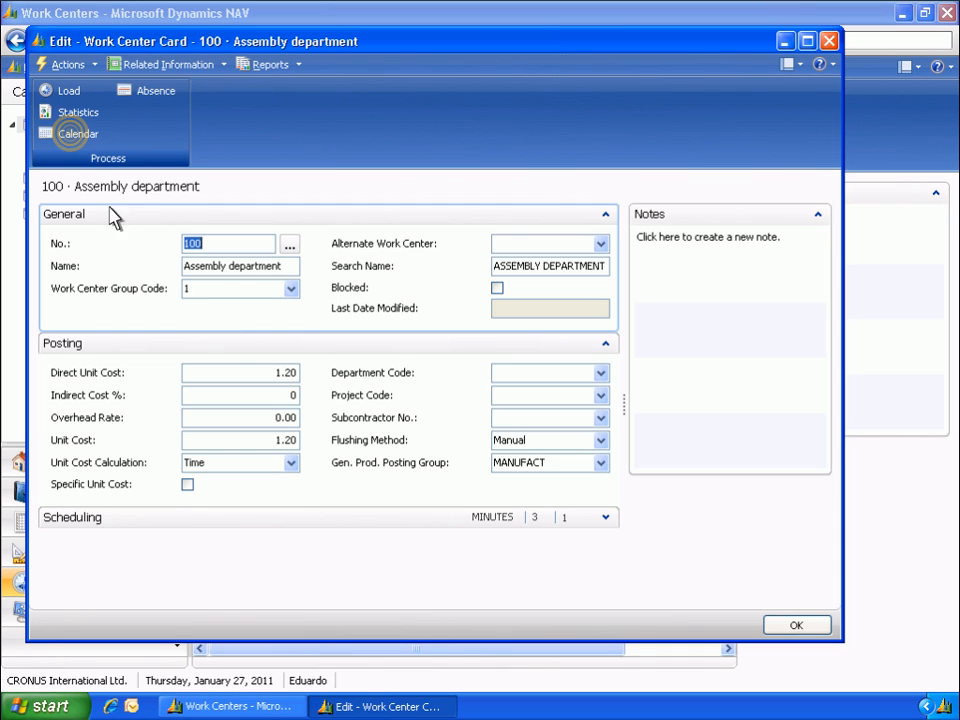
- View the Work Center Calendar matrix and its calculation functions from the Assembly department card, and close the calendar and card
{"action": "left_click", "coordinate": [75, 140]}
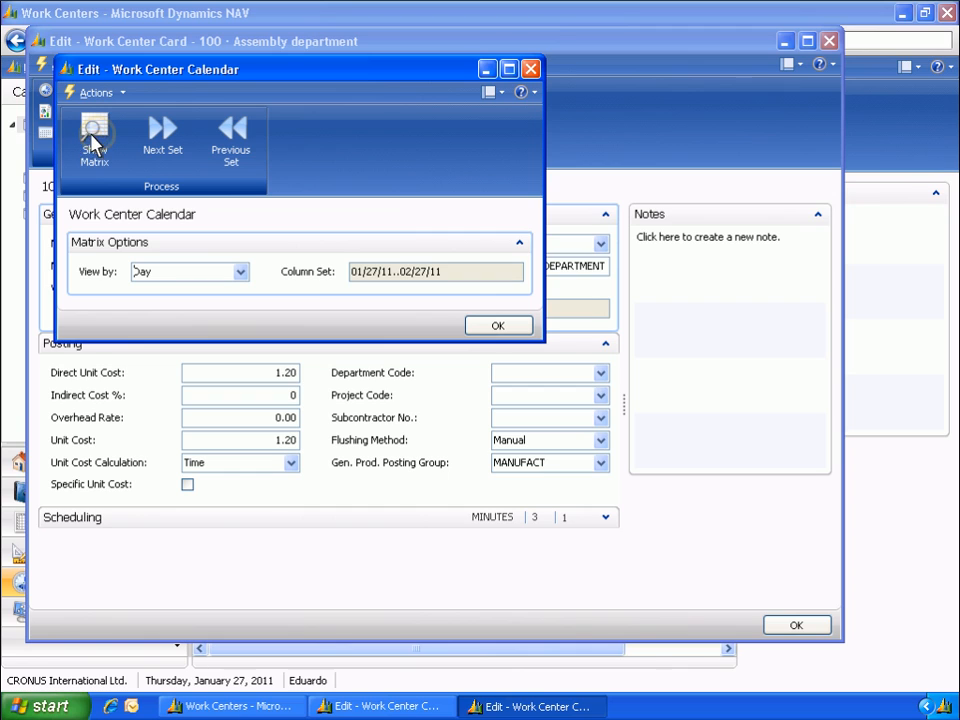
{"action": "left_click", "coordinate": [95, 140]}
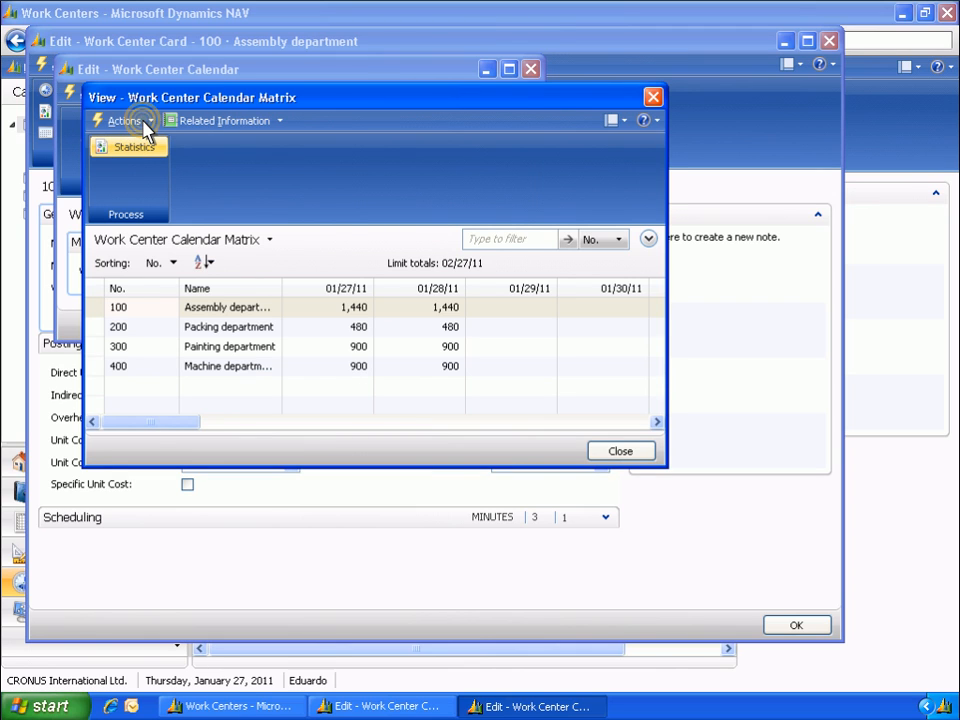
{"action": "left_click", "coordinate": [145, 122]}
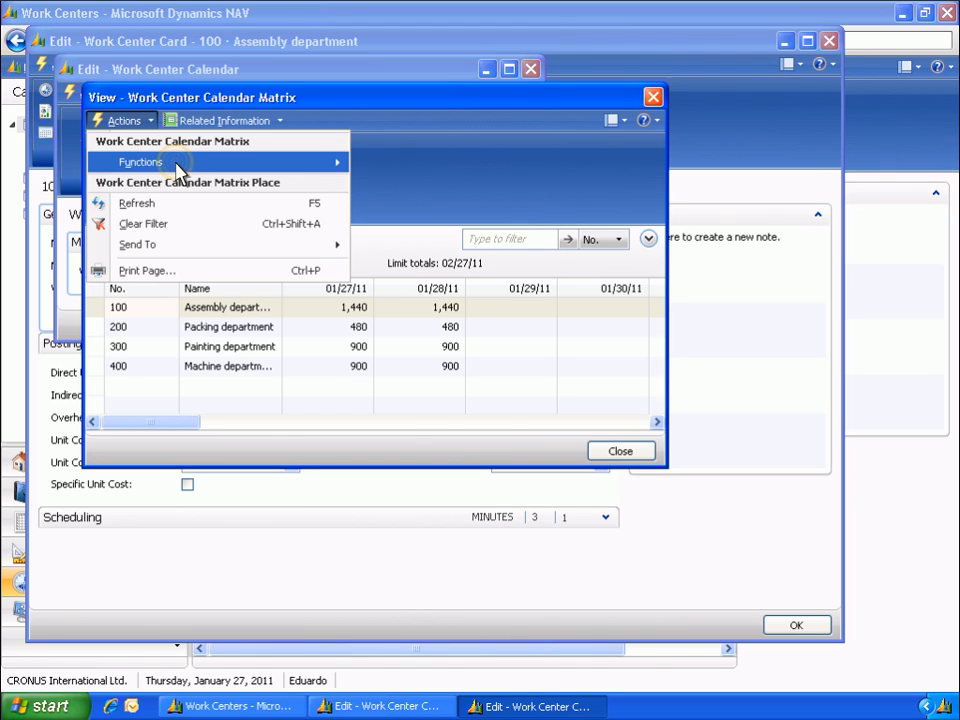
{"action": "mouse_move", "coordinate": [177, 166]}
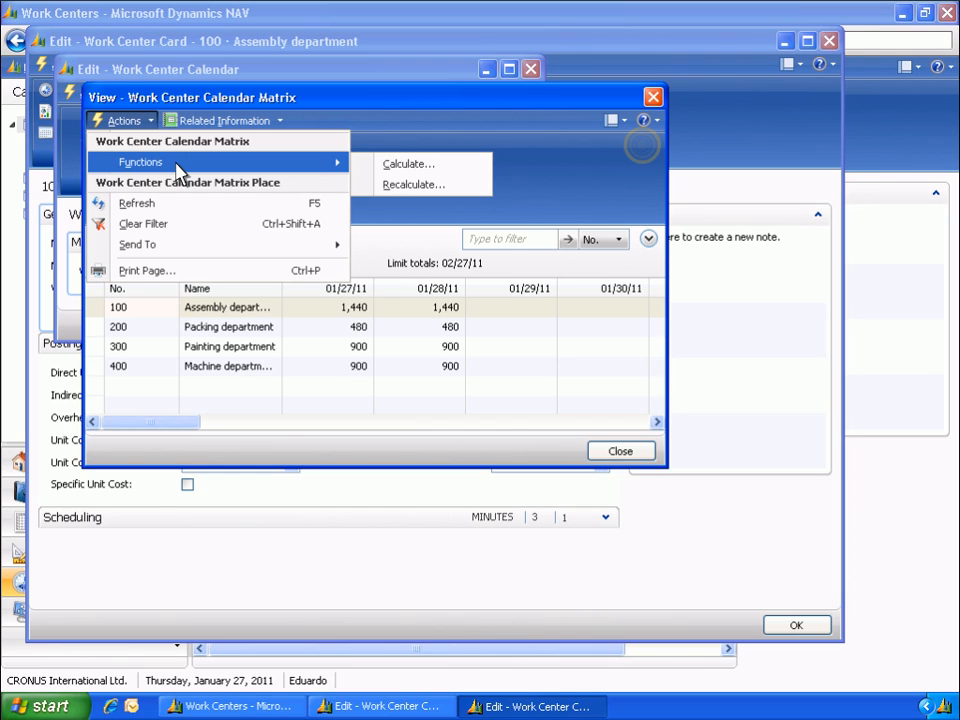
{"action": "left_click", "coordinate": [646, 147]}
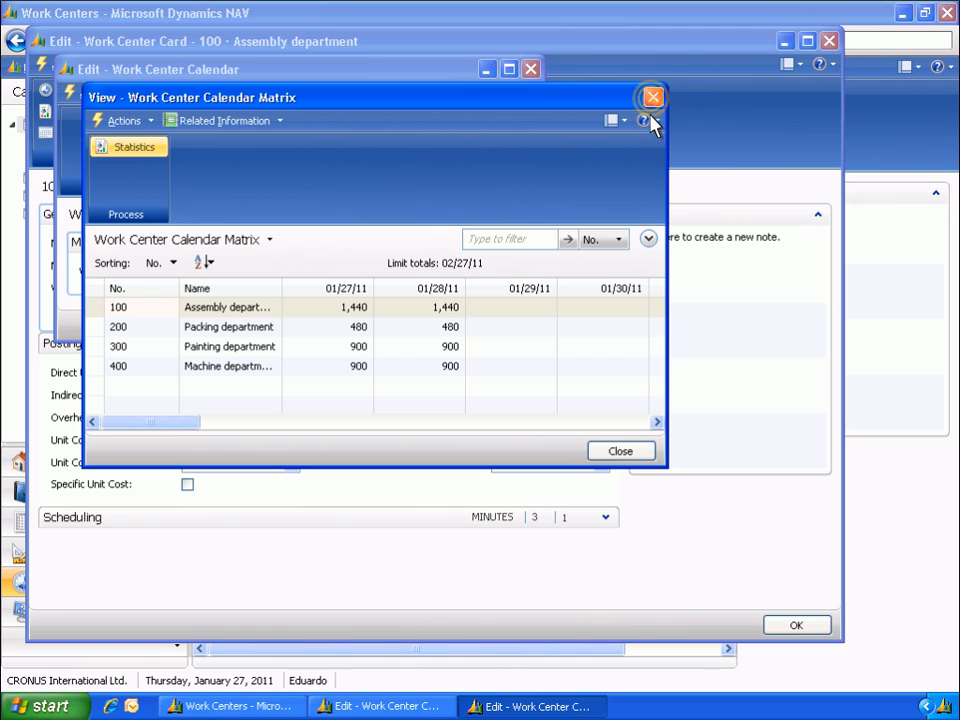
{"action": "left_click", "coordinate": [652, 98]}
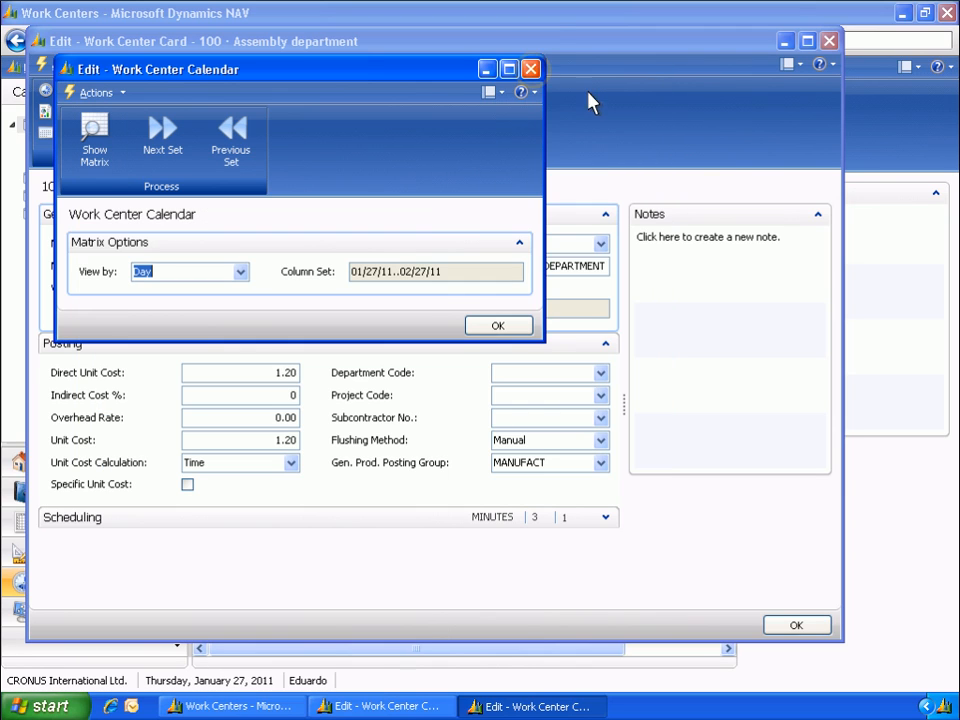
{"action": "left_click", "coordinate": [531, 70]}
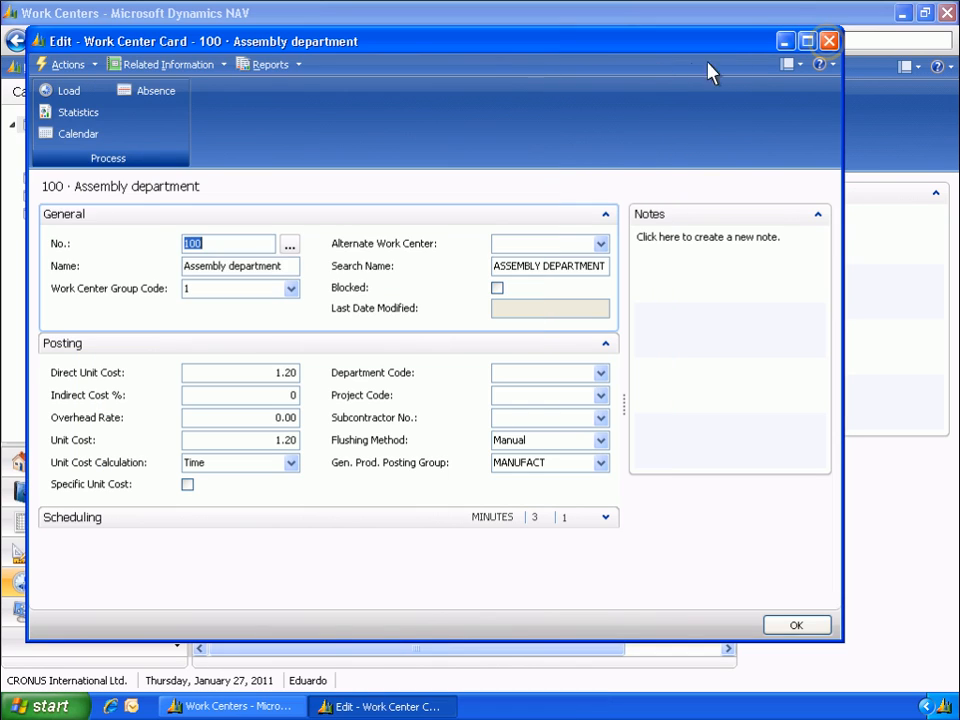
{"action": "left_click", "coordinate": [828, 42]}
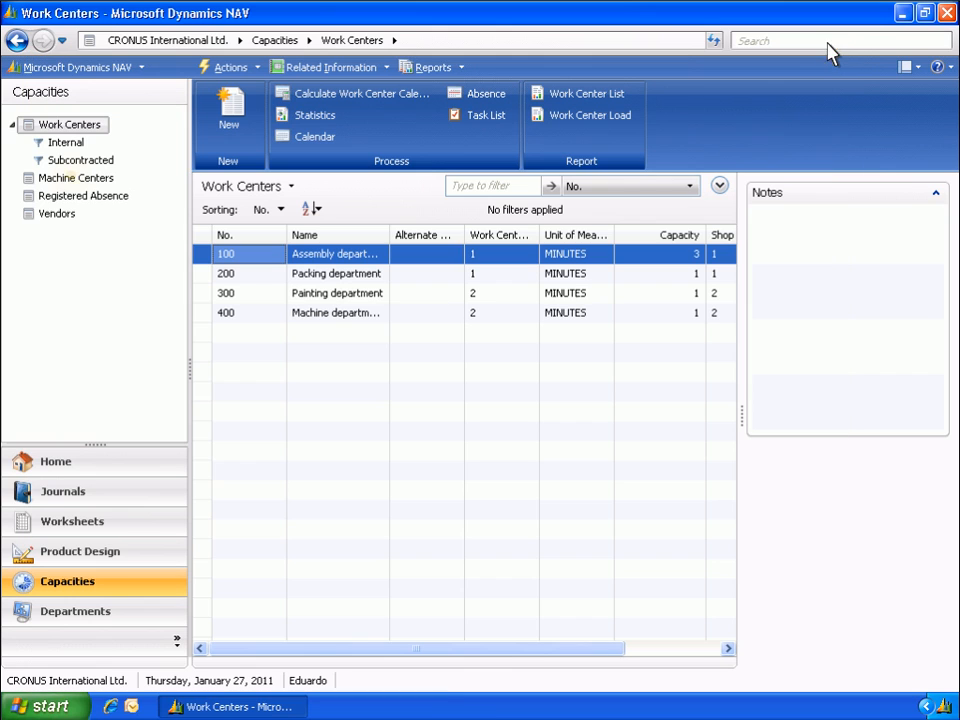
- View the Machine Center Calendar matrix by day from the Machine Centers list, and close the calendar windows
{"action": "left_click", "coordinate": [75, 180]}
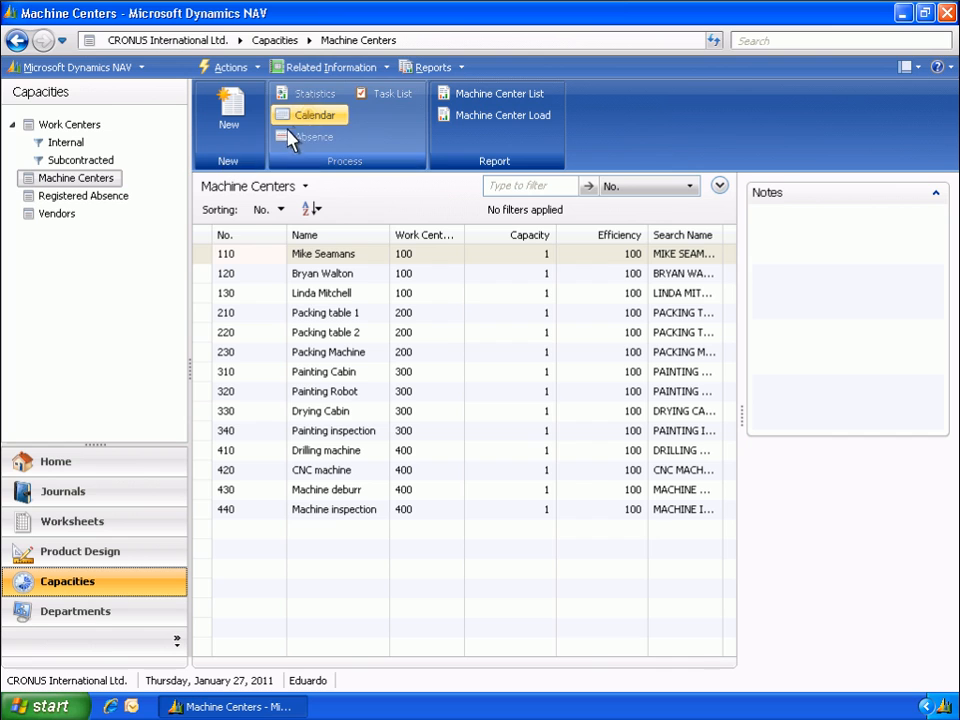
{"action": "left_click", "coordinate": [313, 116]}
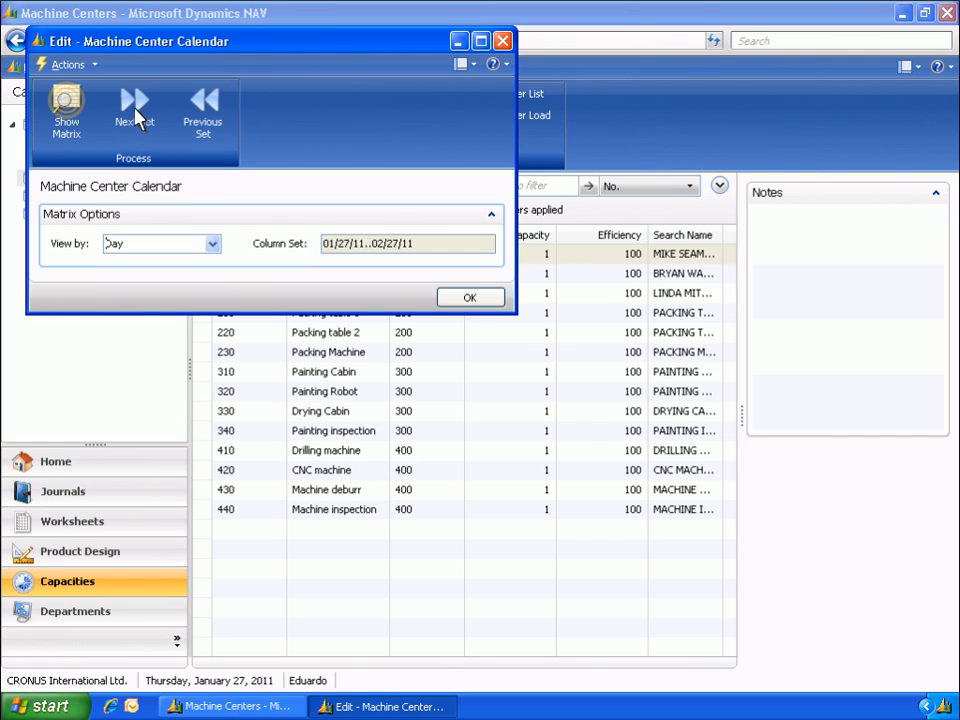
{"action": "left_click", "coordinate": [67, 112]}
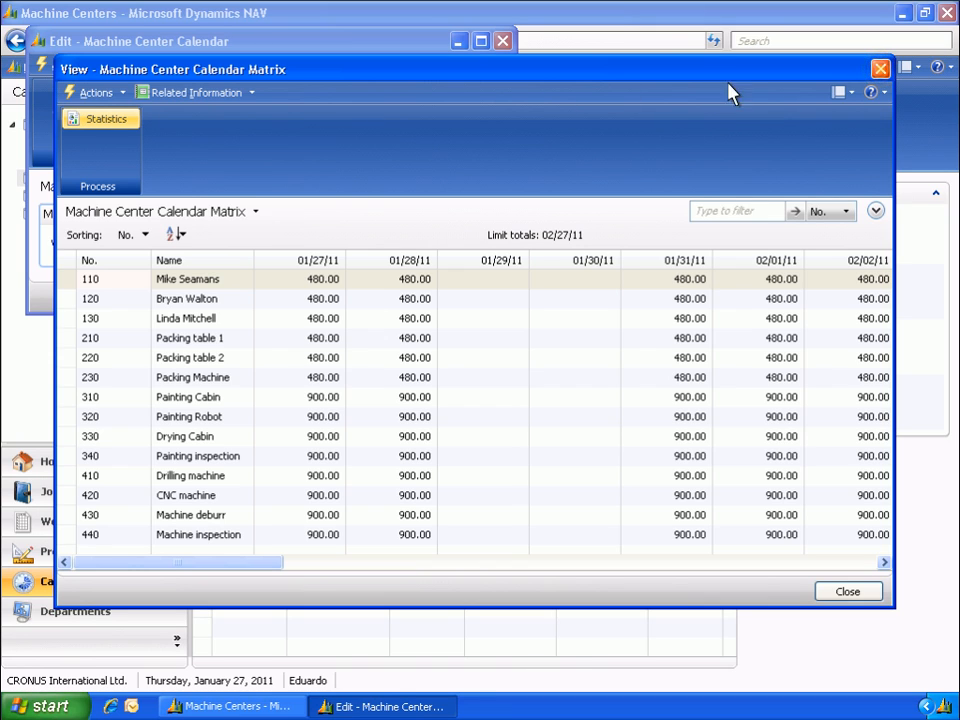
{"action": "left_click", "coordinate": [880, 69]}
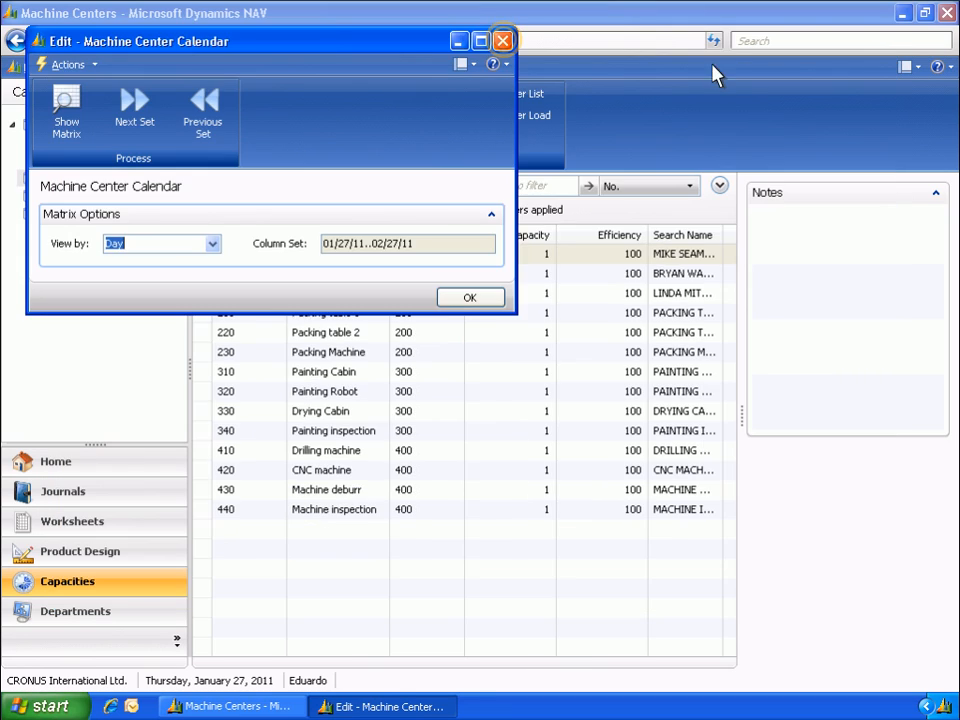
{"action": "left_click", "coordinate": [504, 42]}
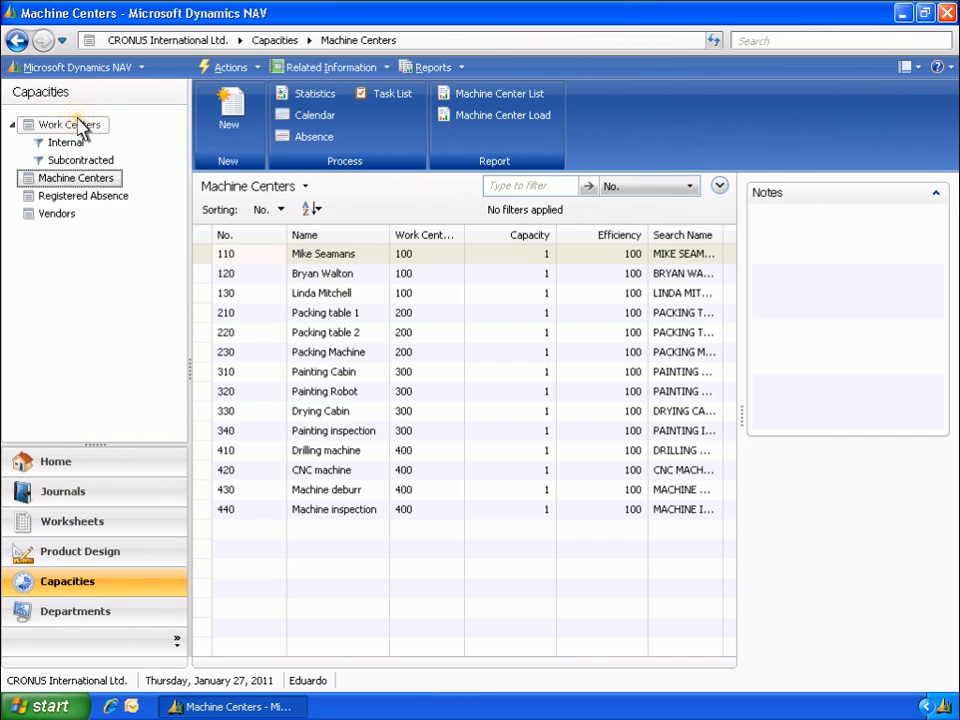
- View the load of work center 100 from the Work Center Calendar matrix, and close the load window
{"action": "left_click", "coordinate": [80, 125]}
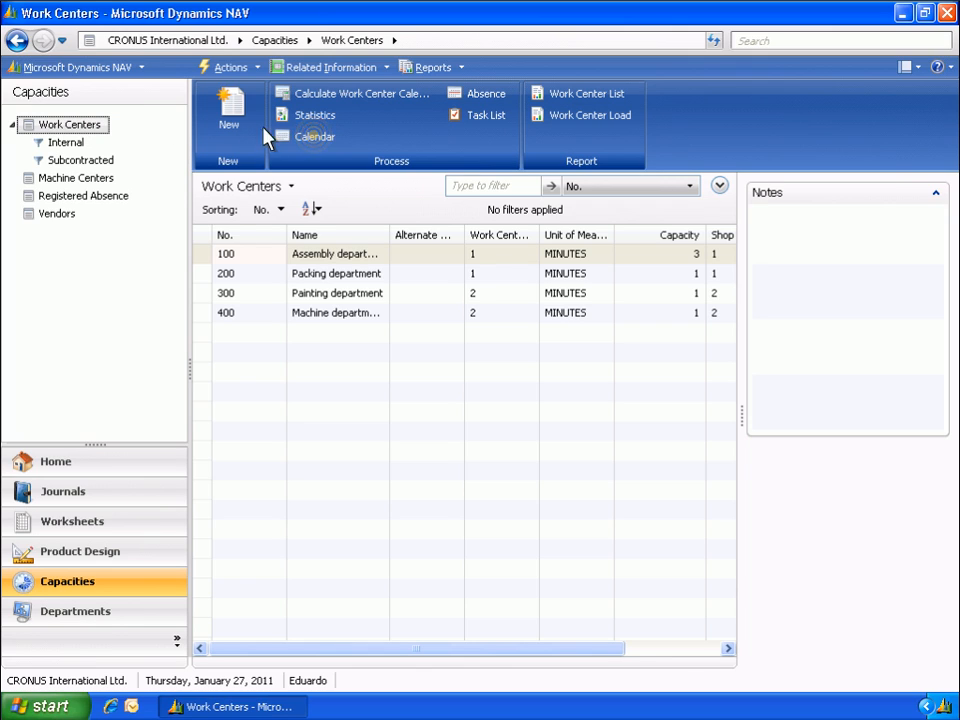
{"action": "left_click", "coordinate": [305, 140]}
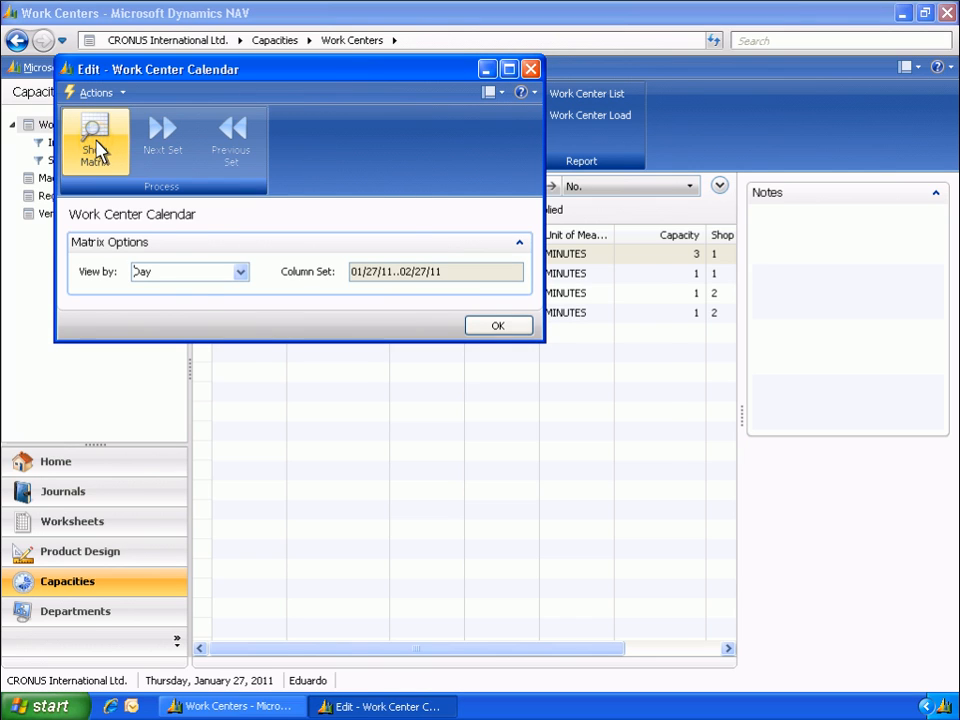
{"action": "left_click", "coordinate": [97, 148]}
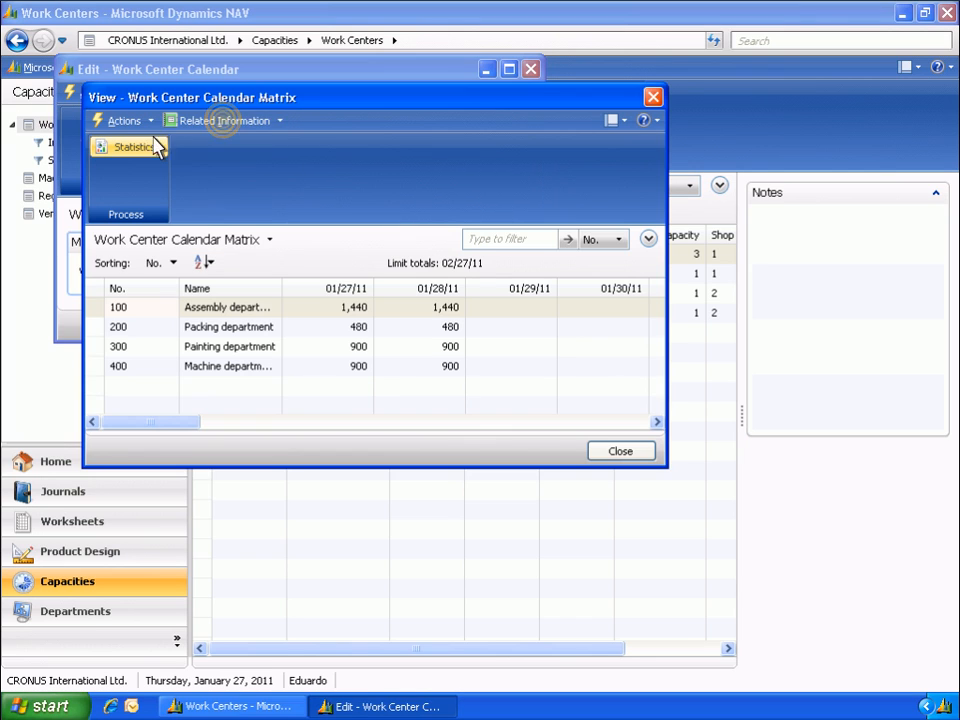
{"action": "left_click", "coordinate": [224, 121]}
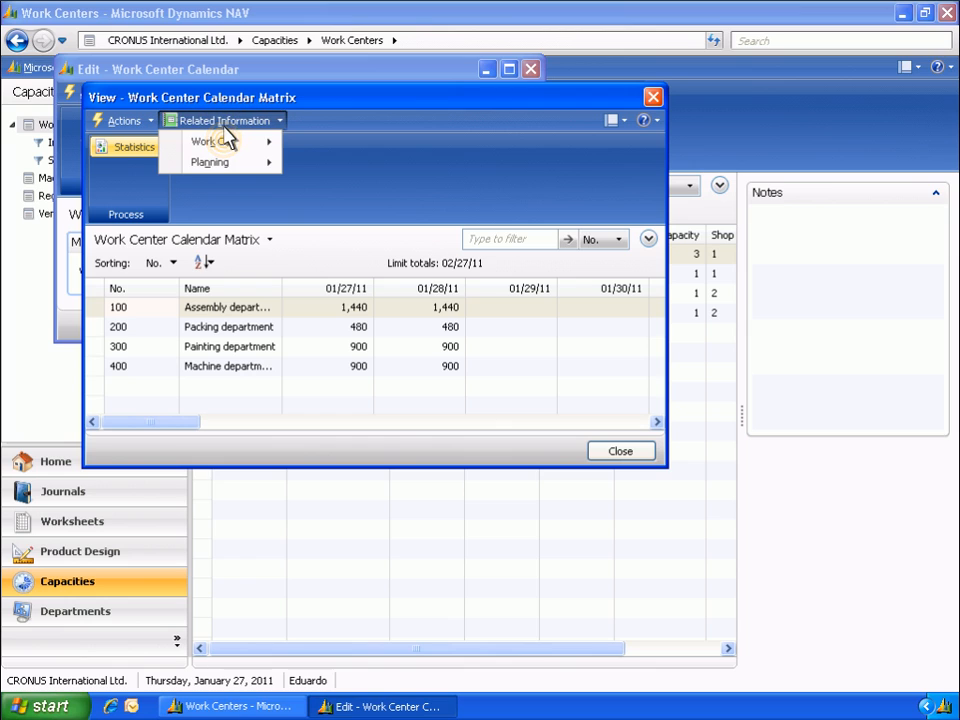
{"action": "left_click", "coordinate": [226, 143]}
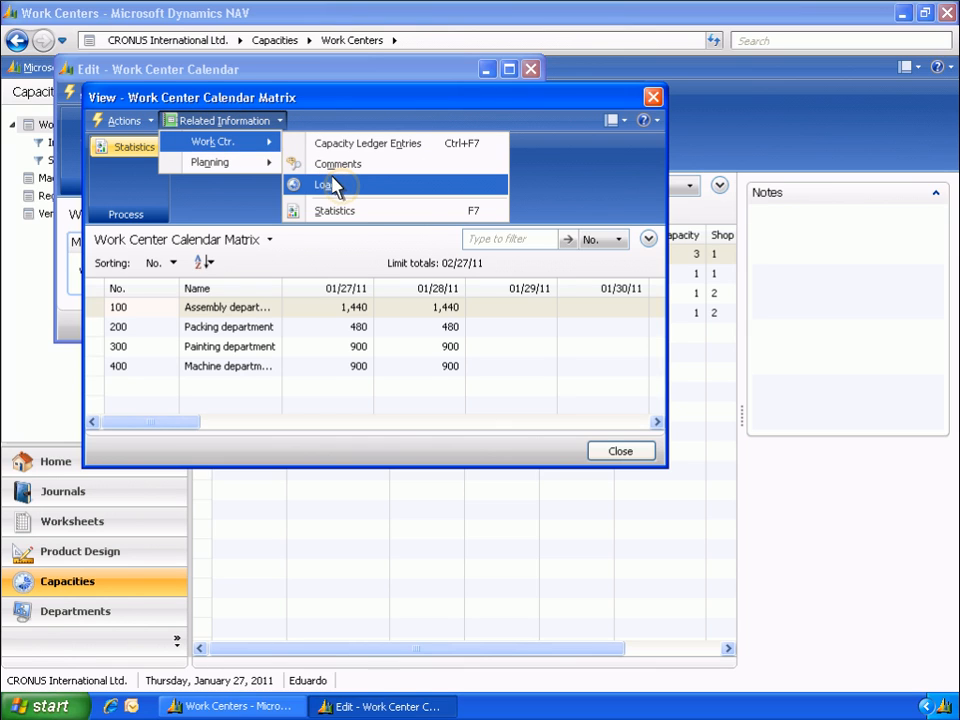
{"action": "left_click", "coordinate": [338, 186]}
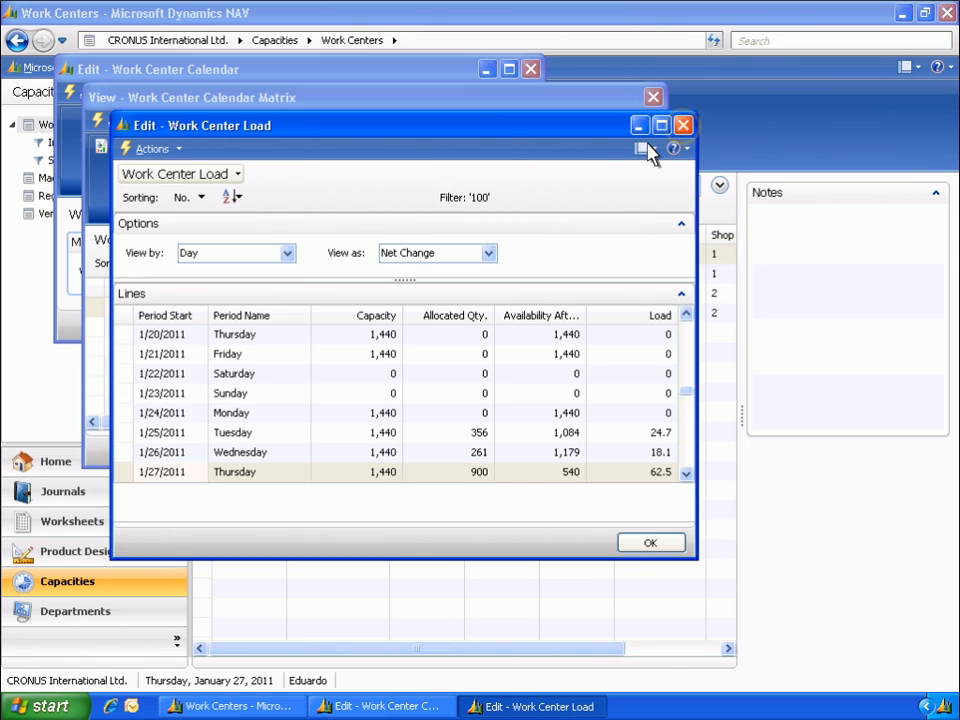
{"action": "left_click", "coordinate": [683, 126]}
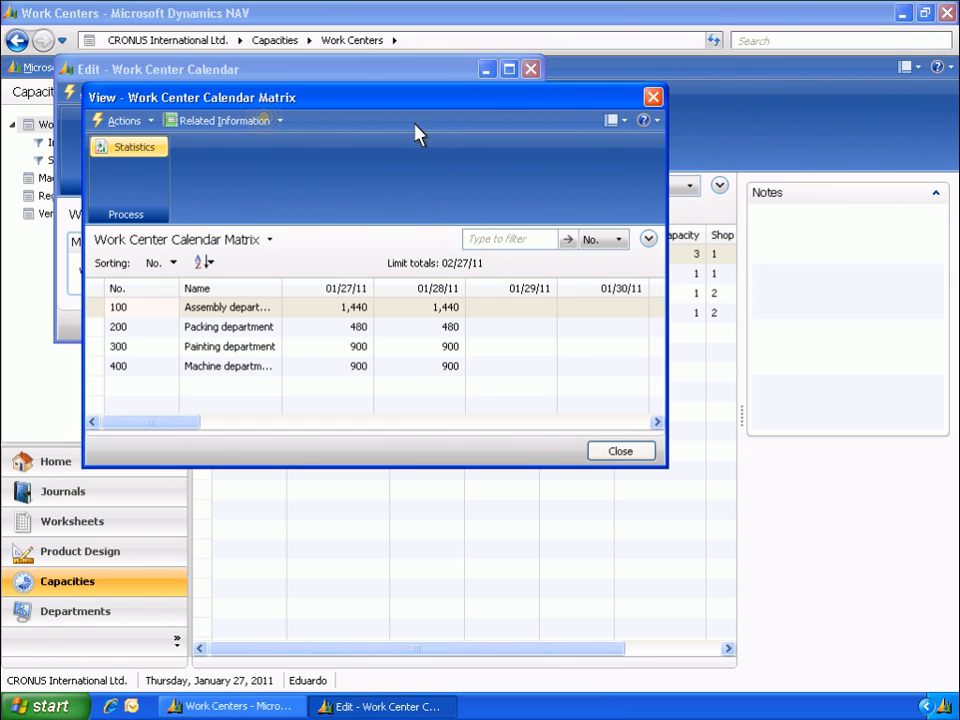
- View the statistics of work center 100 from the calendar matrix, and close the statistics and calendar windows
{"action": "left_click", "coordinate": [268, 122]}
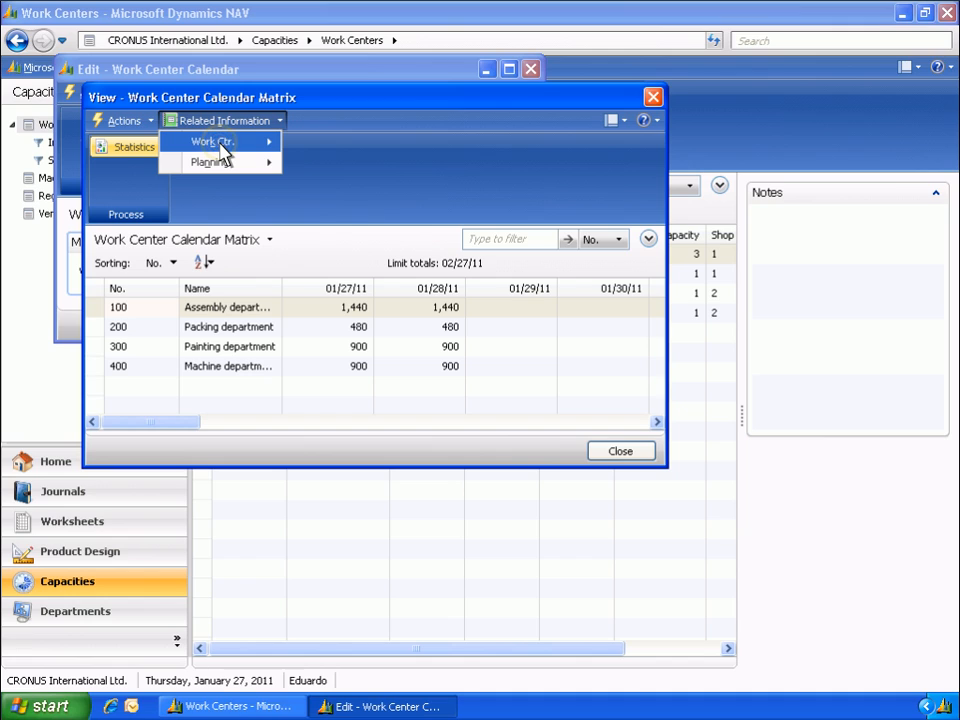
{"action": "mouse_move", "coordinate": [222, 150]}
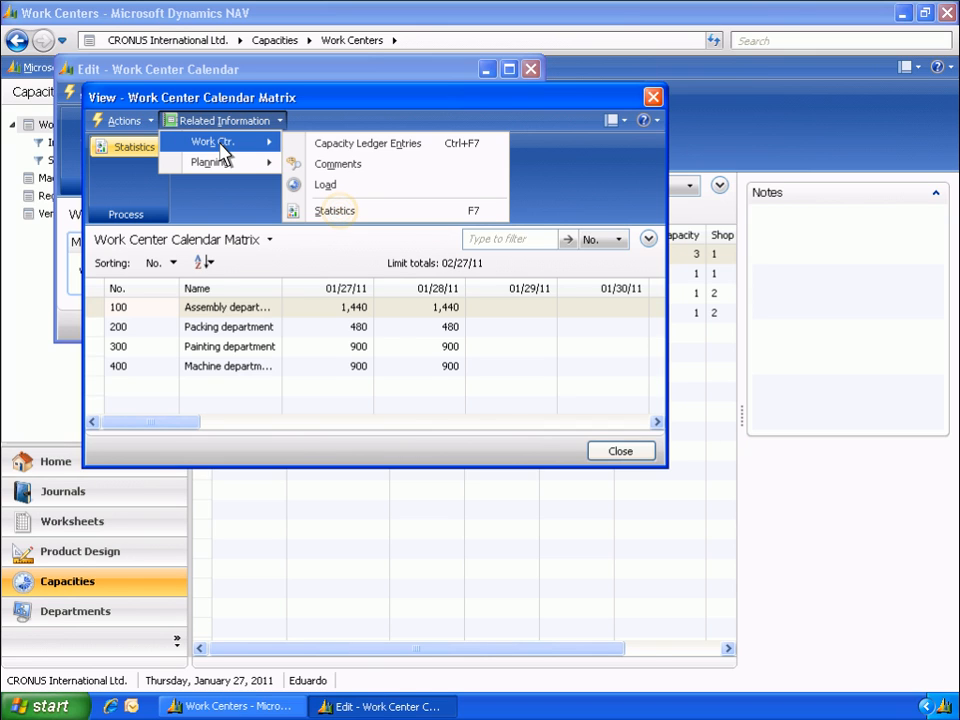
{"action": "left_click", "coordinate": [336, 211]}
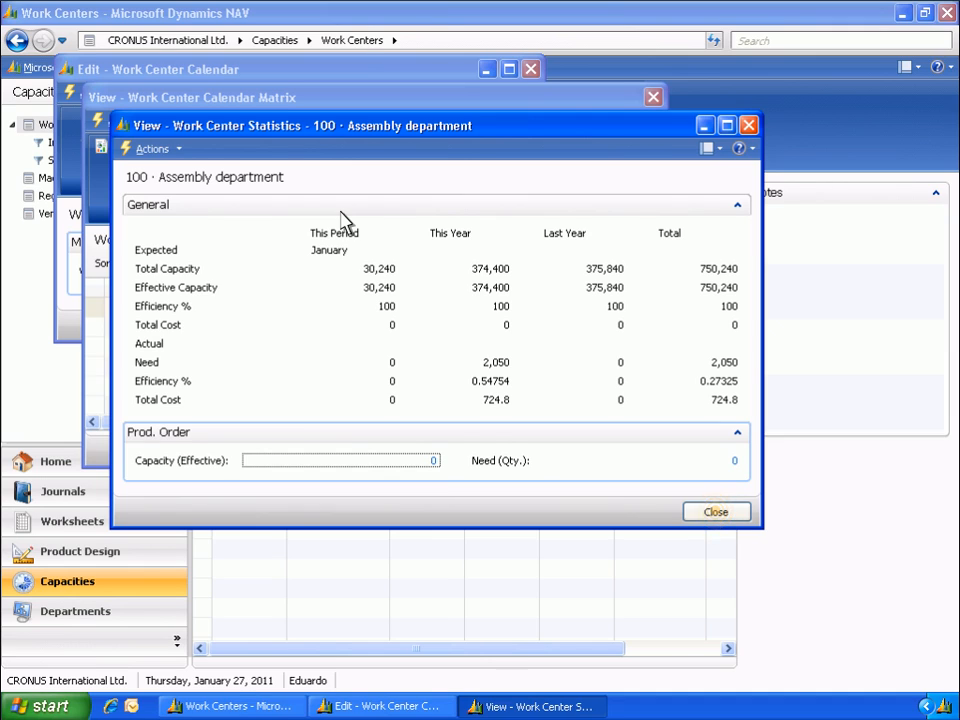
{"action": "left_click", "coordinate": [716, 513]}
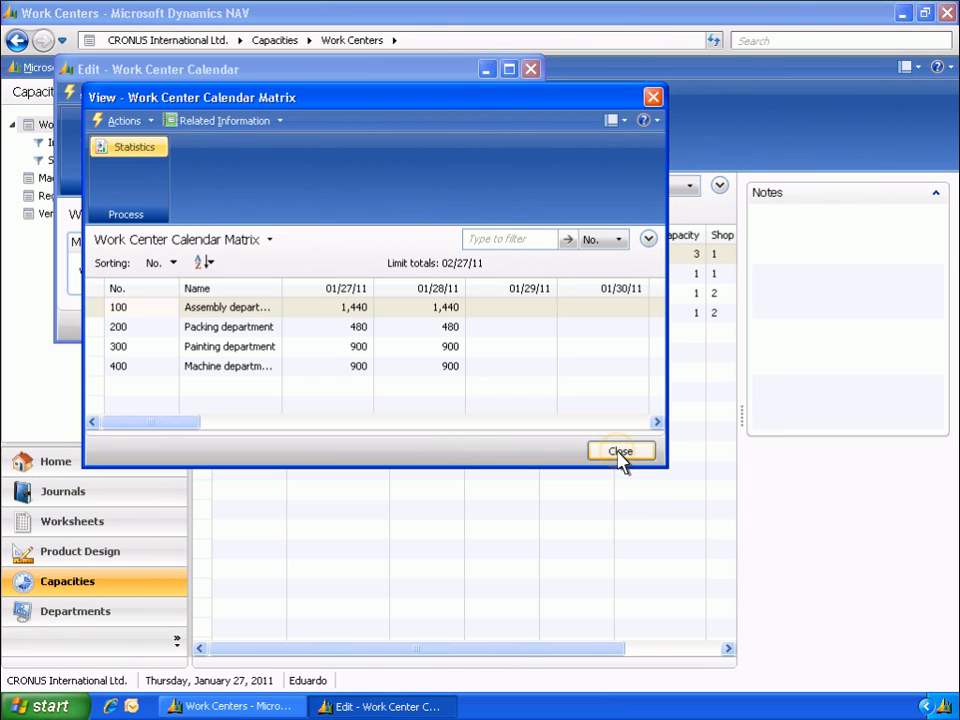
{"action": "left_click", "coordinate": [532, 71]}
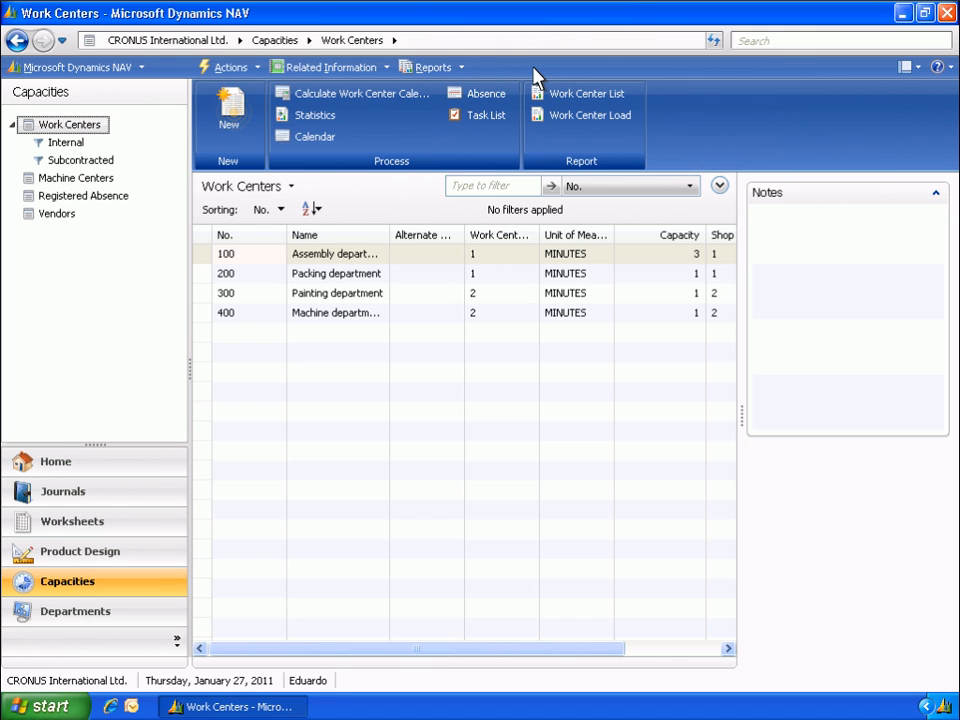
- Create a new work center with number 500 and the name External Painting
{"action": "left_click", "coordinate": [236, 122]}
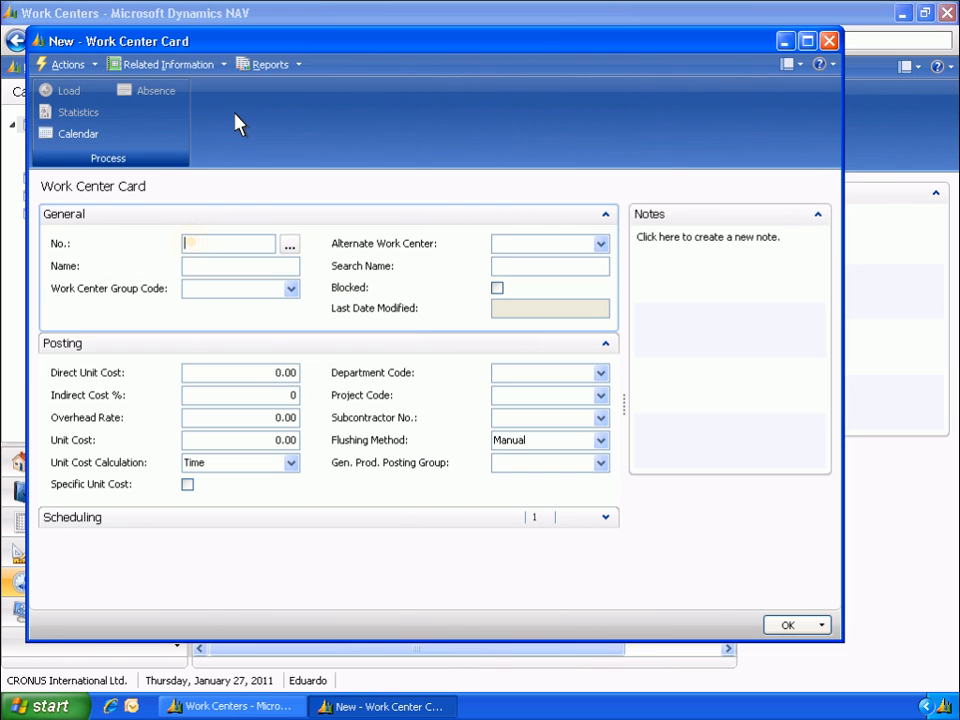
{"action": "left_click", "coordinate": [192, 244]}
{"action": "left_click", "coordinate": [195, 265]}
{"action": "type", "text": "External Painting"}
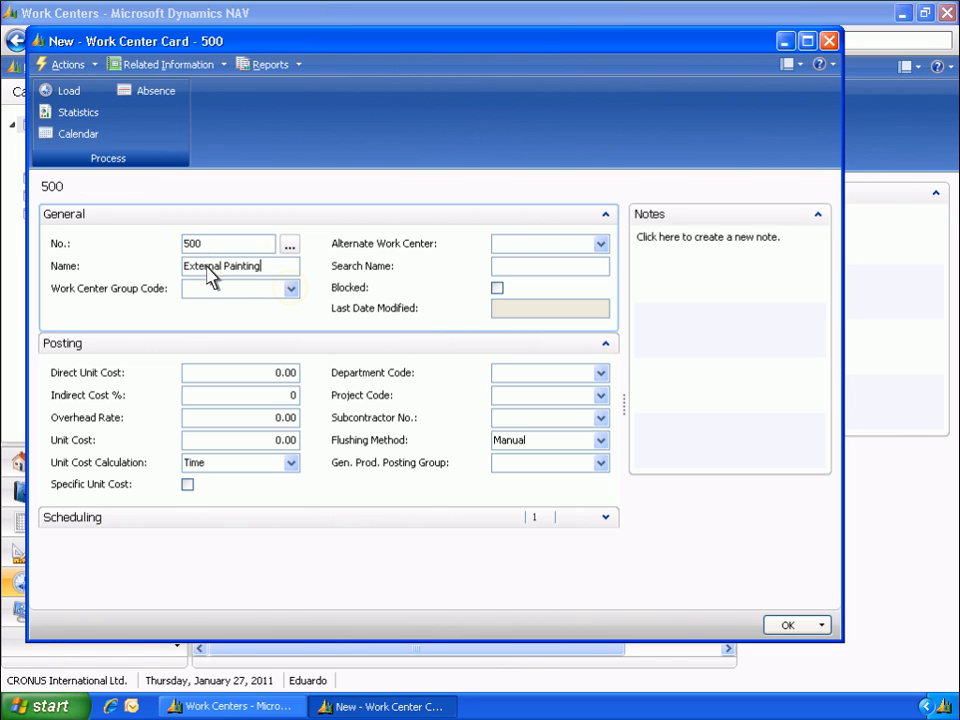
- Assign work center group code 2 to the External Painting work center and set its direct unit cost to 2.50
{"action": "left_click", "coordinate": [291, 289]}
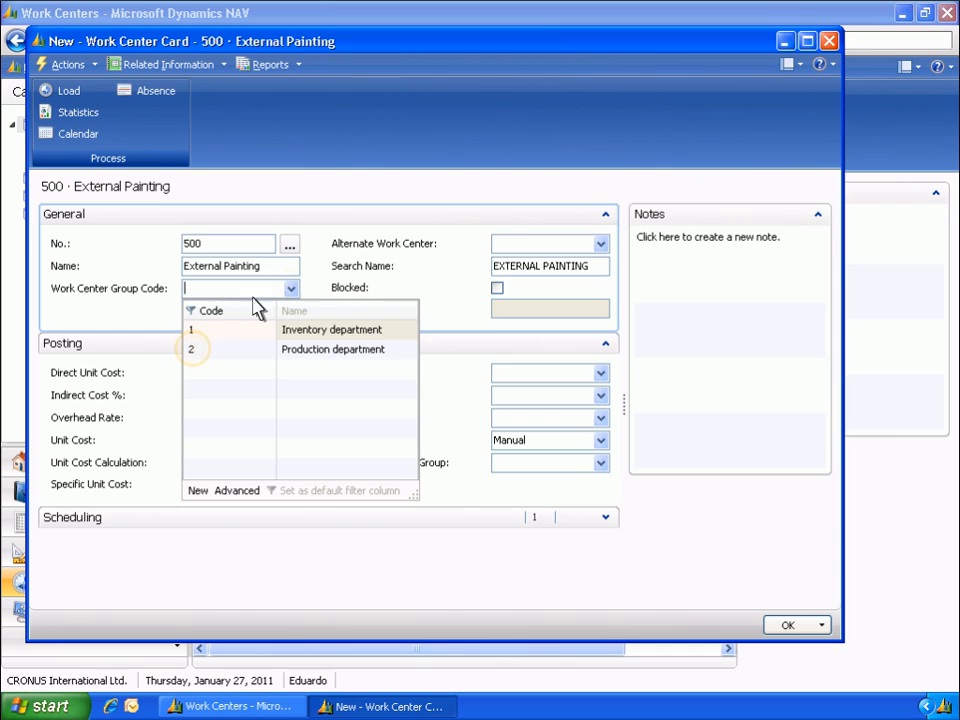
{"action": "left_click", "coordinate": [194, 350]}
{"action": "left_click", "coordinate": [275, 373]}
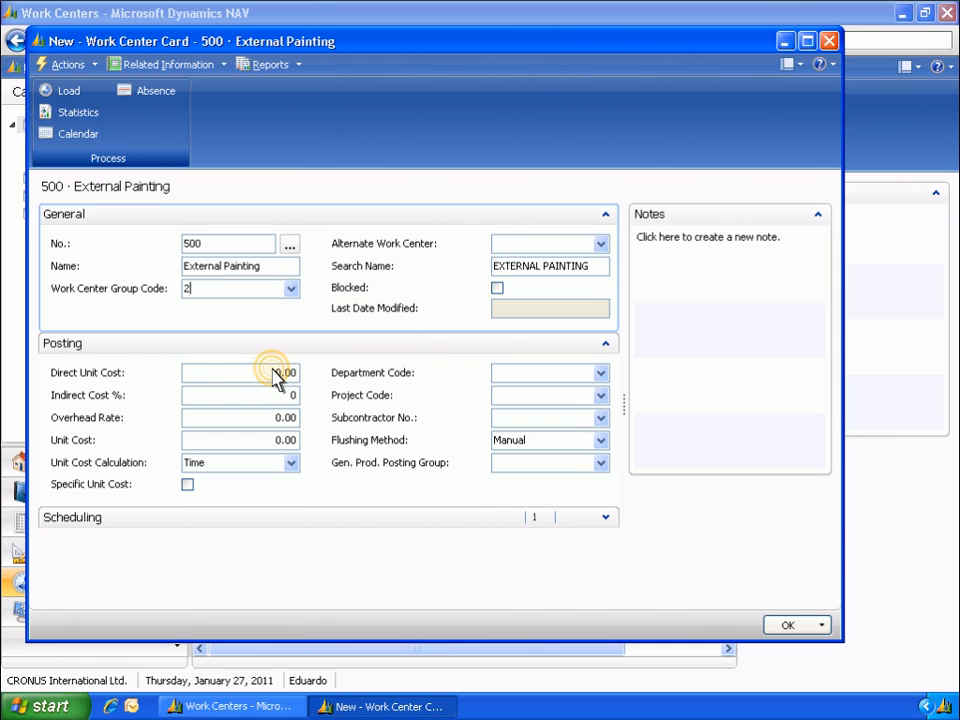
{"action": "type", "text": "2.50"}
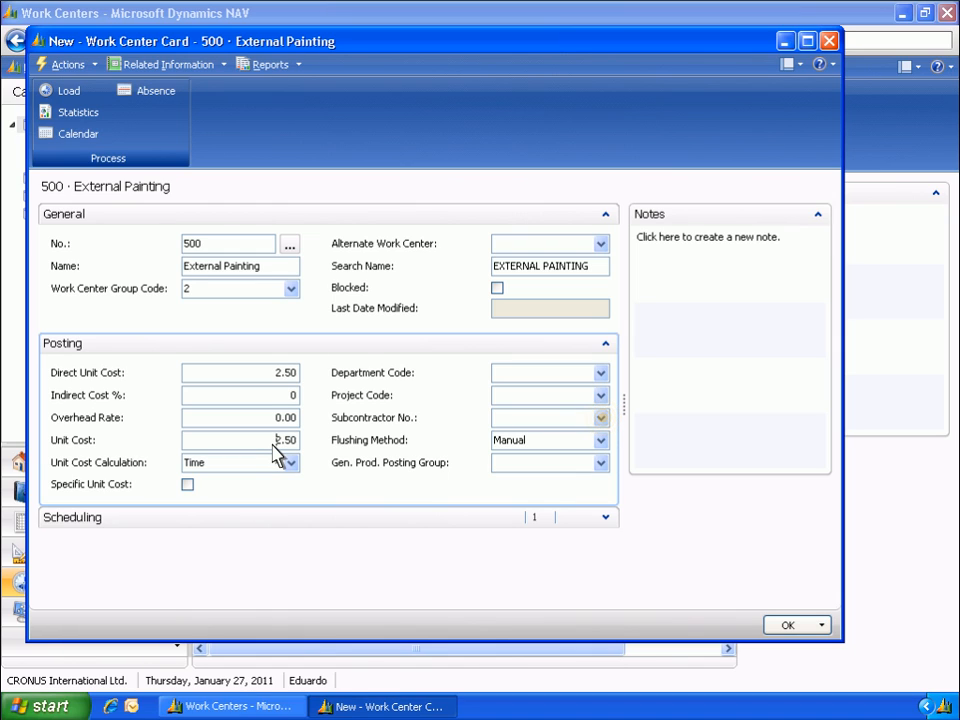
- Assign Service Electronics Ltd. as the subcontractor and set the general product posting group to SERVICES
{"action": "left_click", "coordinate": [601, 418]}
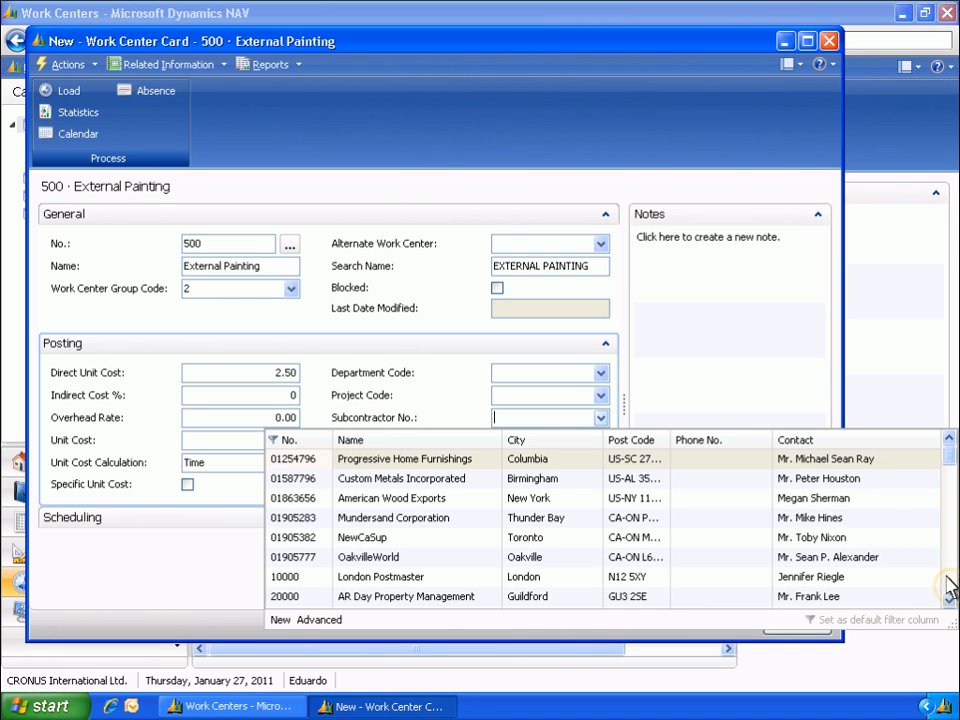
{"action": "left_click", "coordinate": [951, 588]}
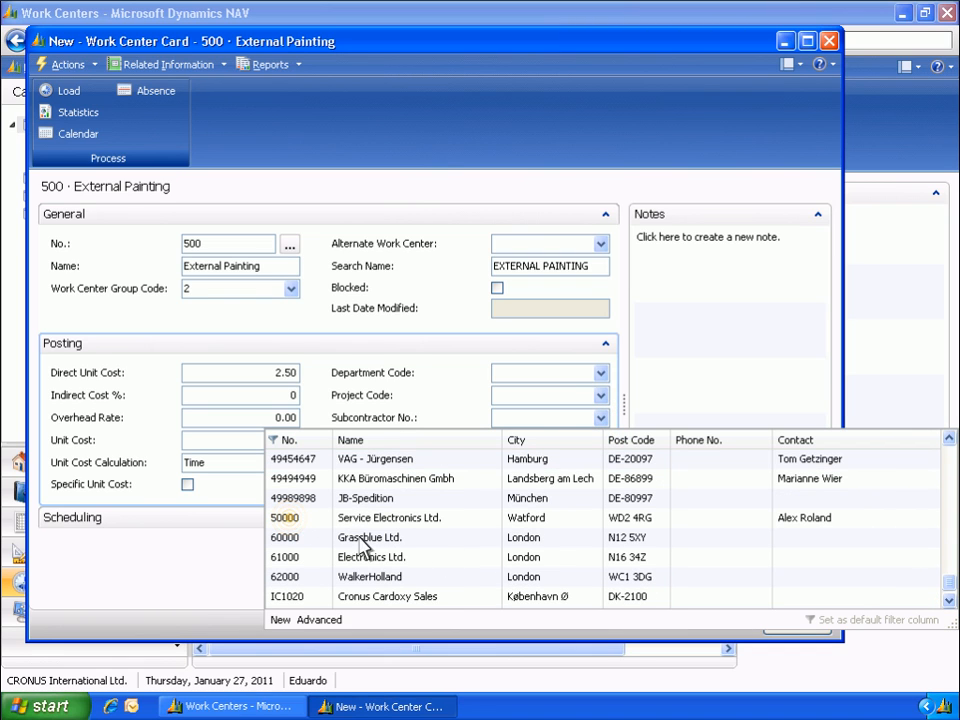
{"action": "left_click", "coordinate": [287, 518]}
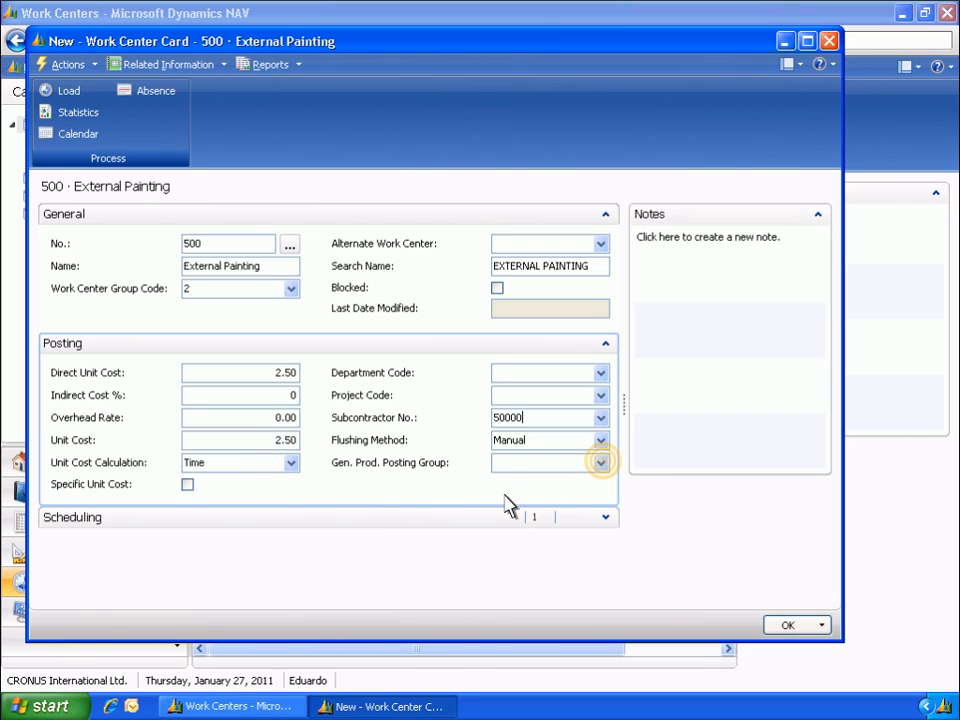
{"action": "left_click", "coordinate": [603, 464]}
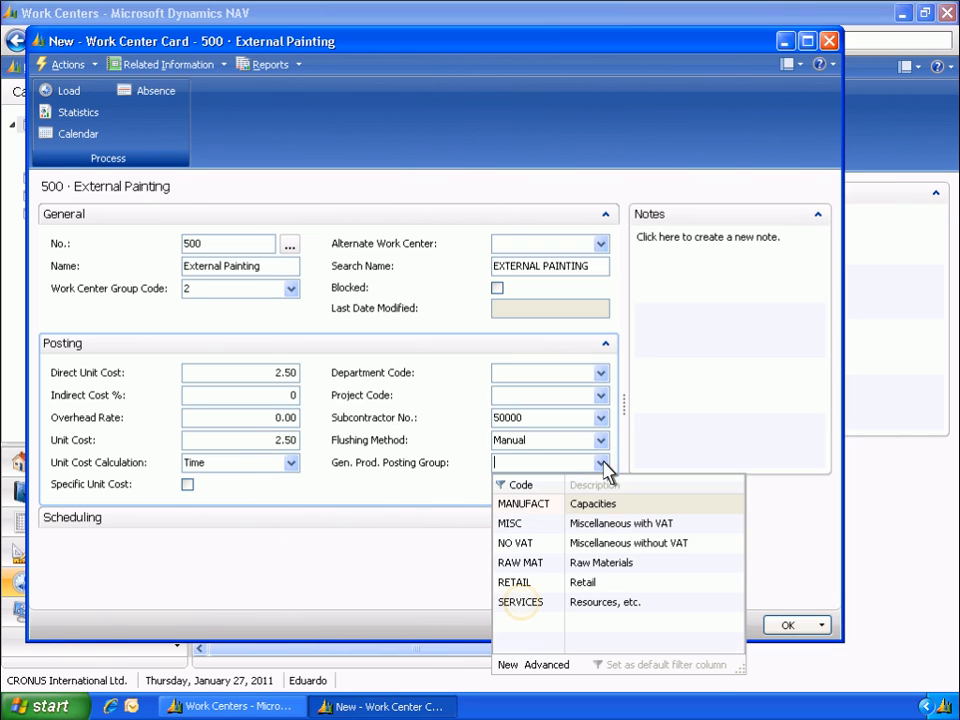
{"action": "left_click", "coordinate": [521, 603]}
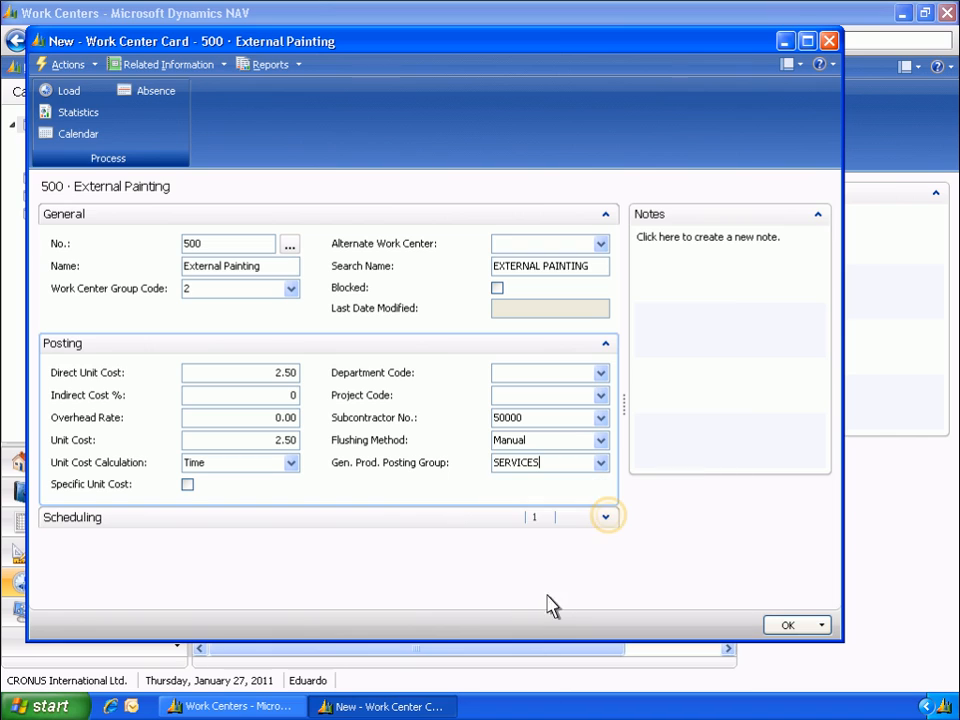
- Schedule the work center in MINUTES with shop calendar code 2, two shifts Monday-Friday, and save the new card
{"action": "left_click", "coordinate": [607, 517]}
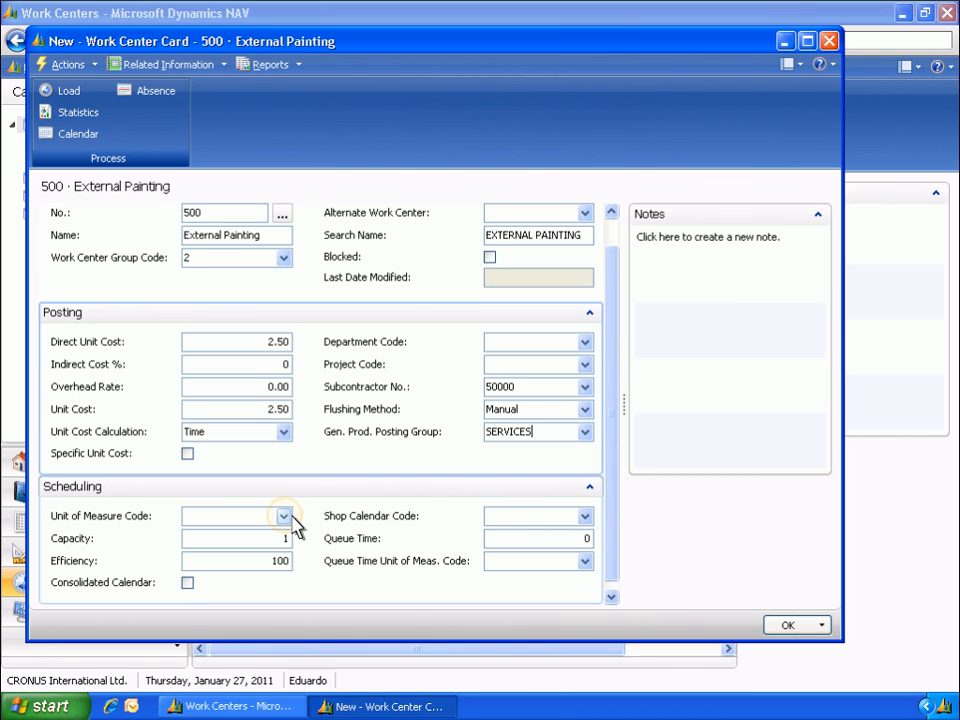
{"action": "left_click", "coordinate": [285, 517]}
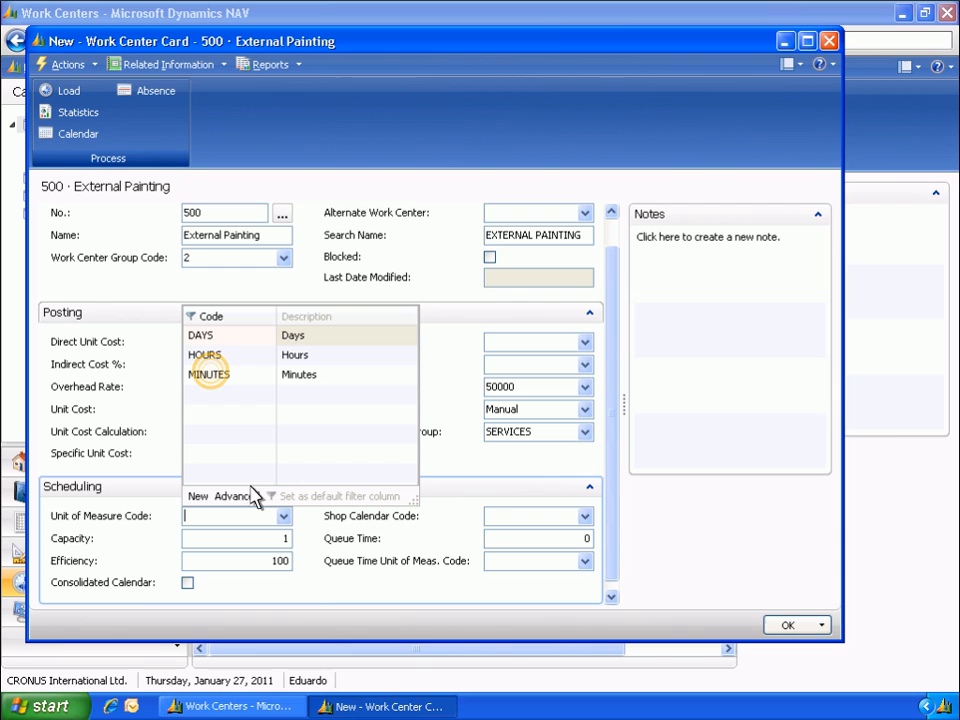
{"action": "left_click", "coordinate": [210, 376]}
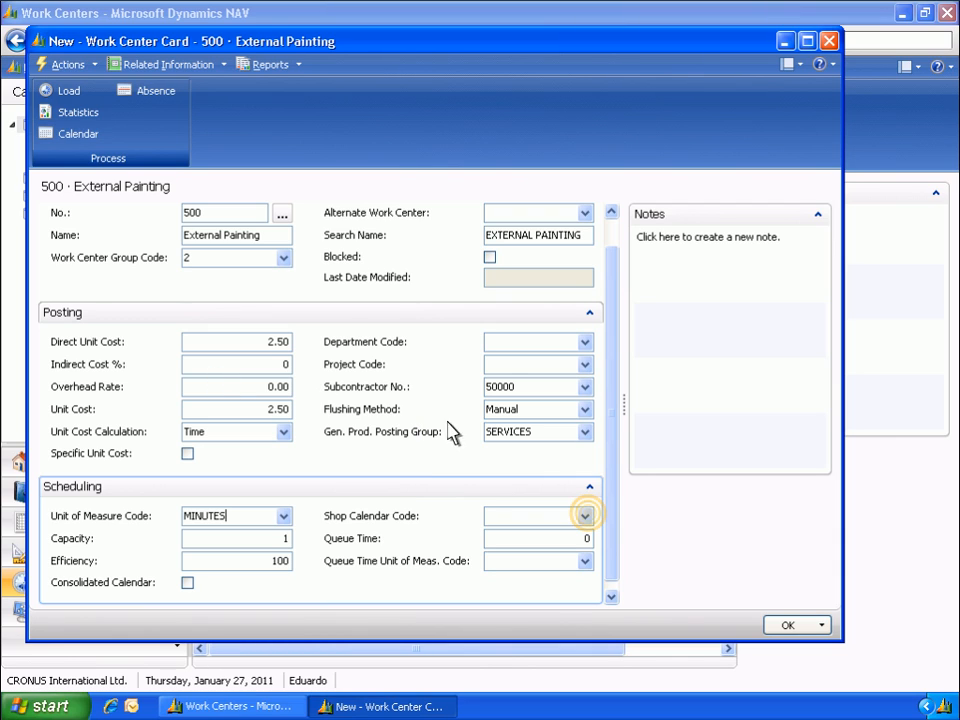
{"action": "left_click", "coordinate": [588, 517]}
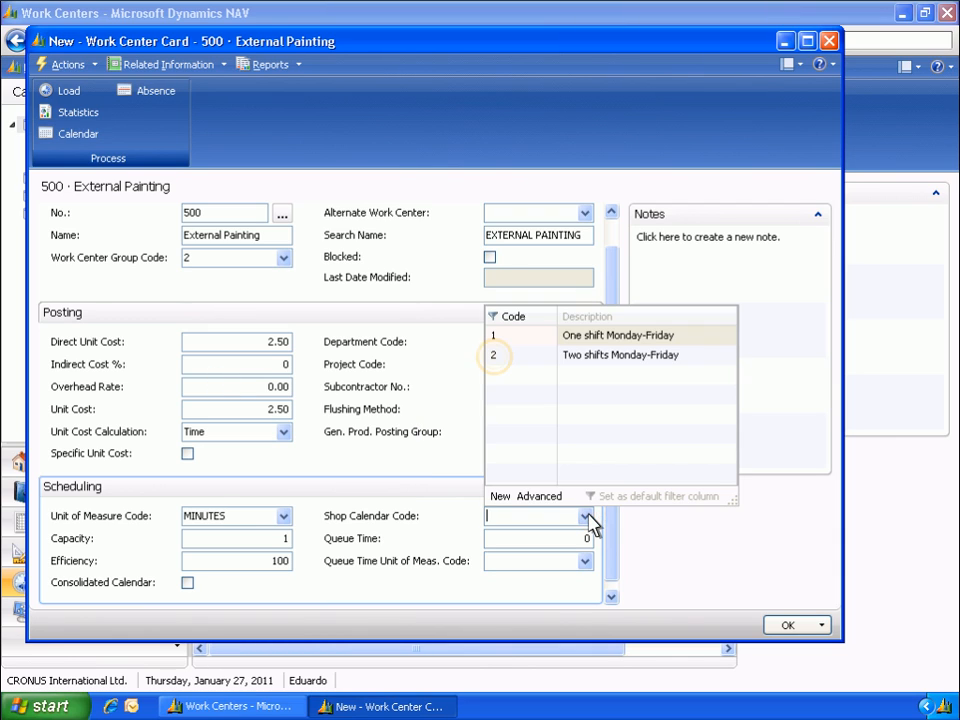
{"action": "left_click", "coordinate": [496, 360]}
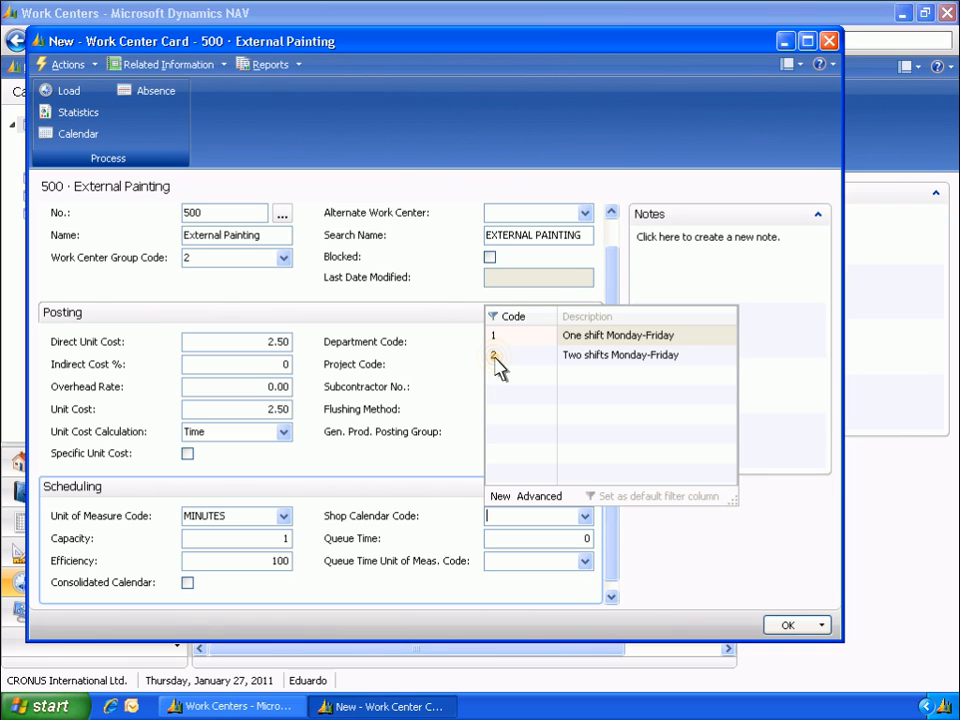
{"action": "left_click", "coordinate": [786, 626]}
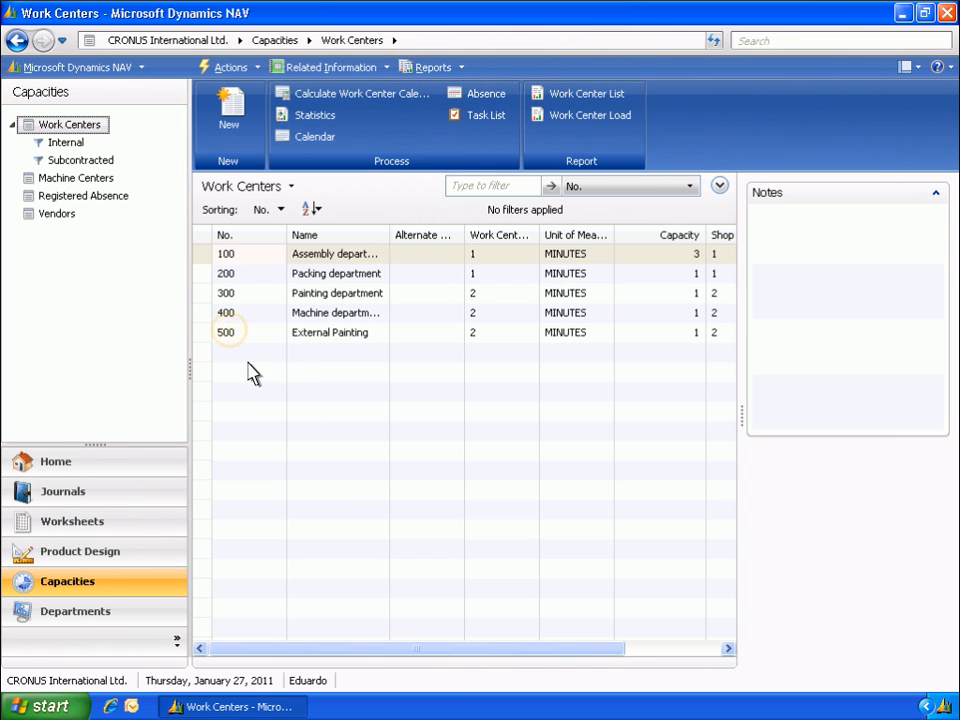
- Reopen the card of work center 500 and show its Work Center Calendar matrix by day
{"action": "double_click", "coordinate": [225, 333]}
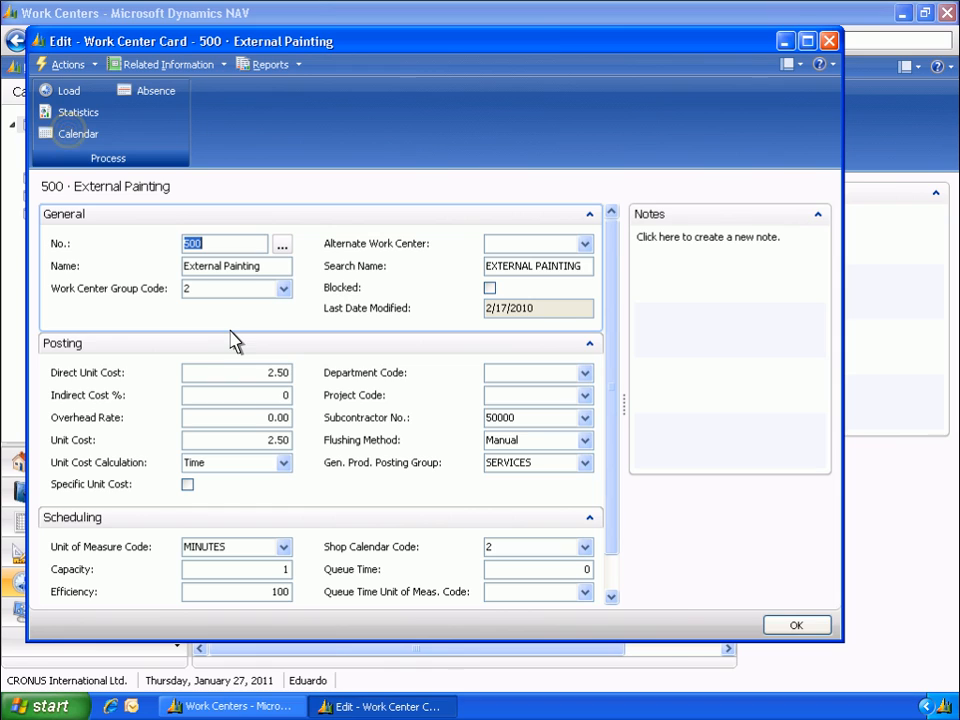
{"action": "left_click", "coordinate": [71, 136]}
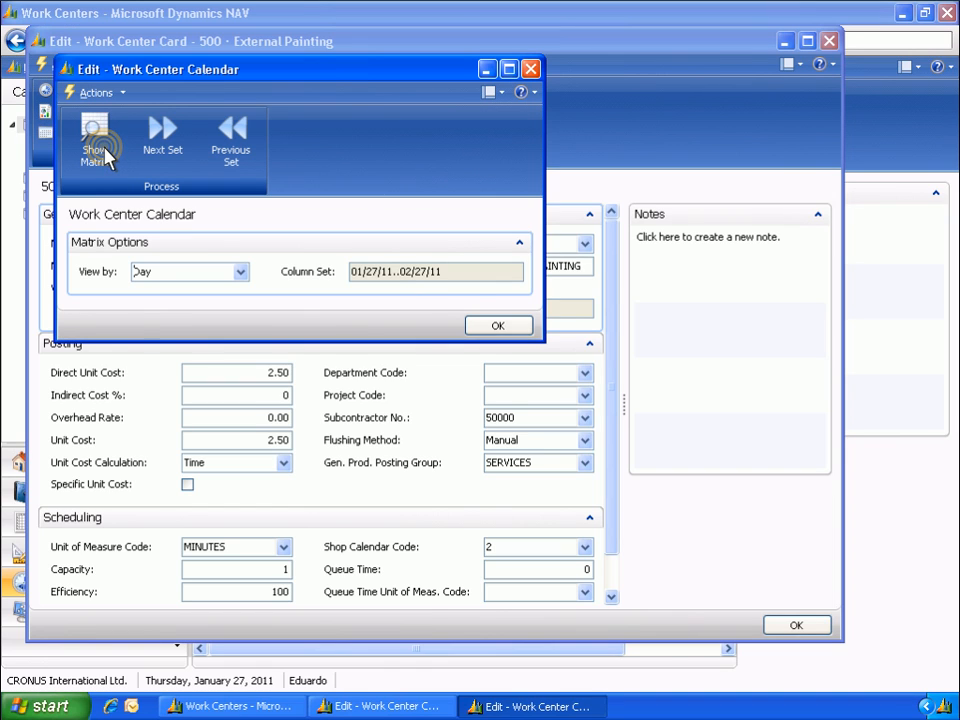
{"action": "left_click", "coordinate": [98, 143]}
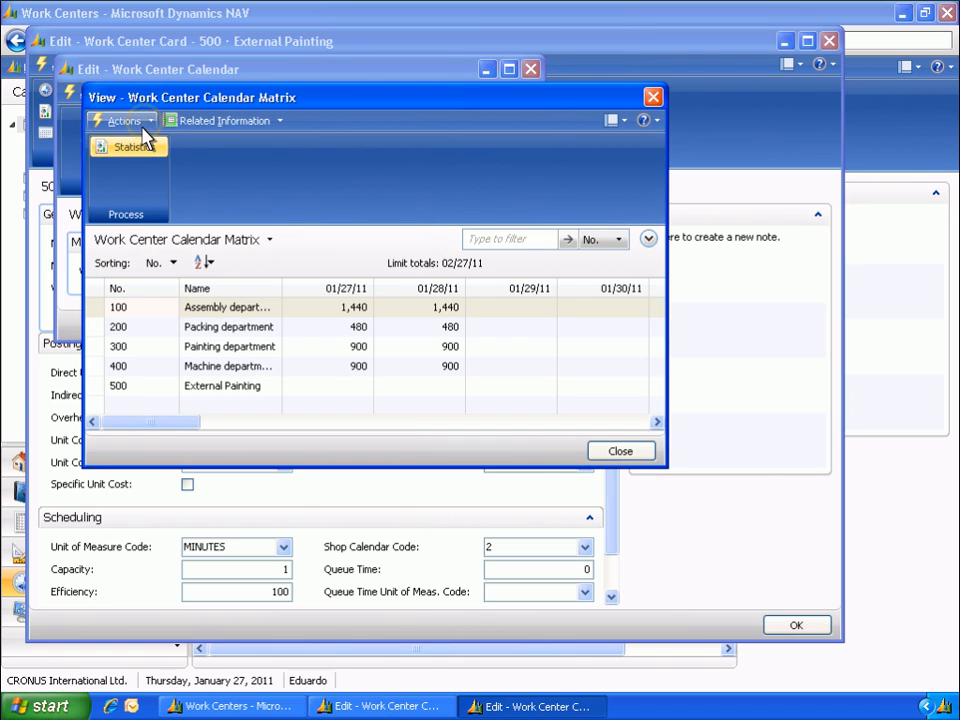
- Calculate the work center calendar from 1/1/2011 to 12/31/2011 for work center 500 only
{"action": "left_click", "coordinate": [145, 126]}
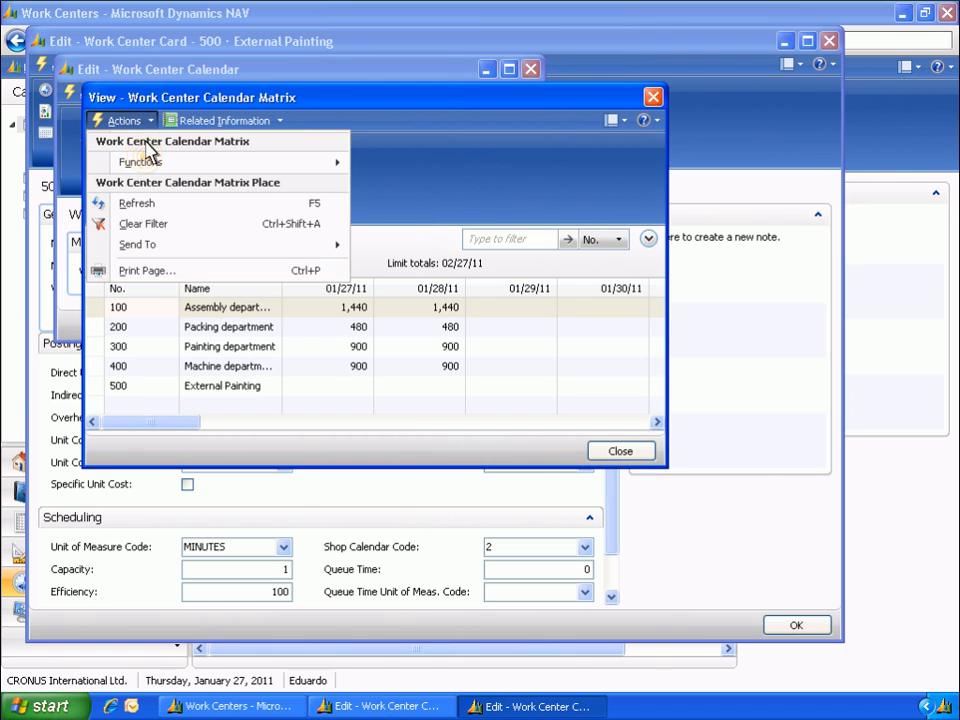
{"action": "mouse_move", "coordinate": [229, 165]}
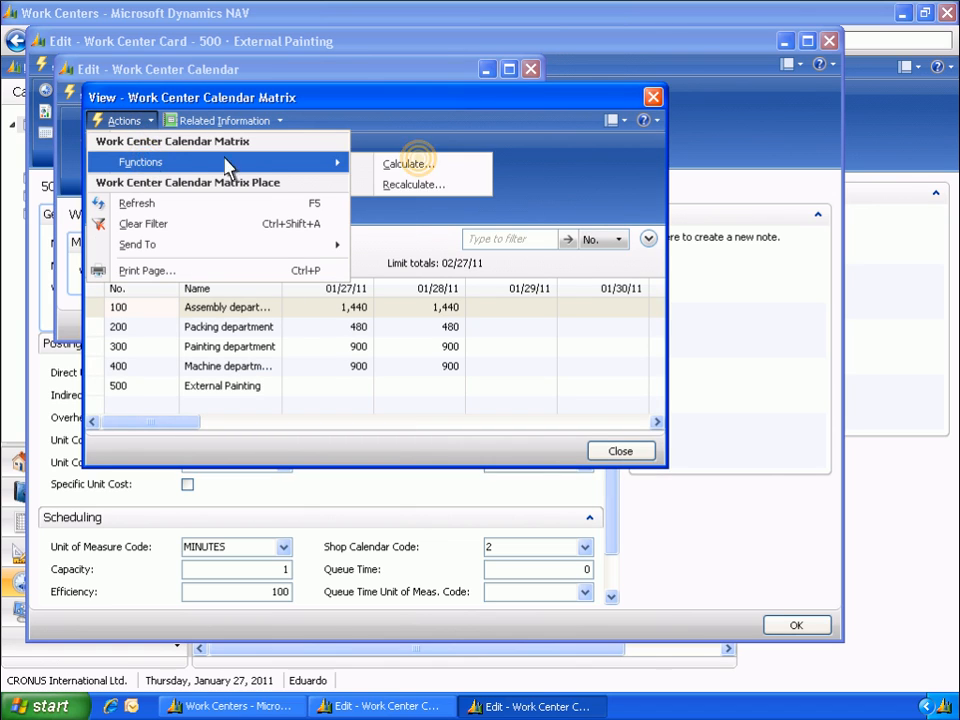
{"action": "left_click", "coordinate": [414, 164]}
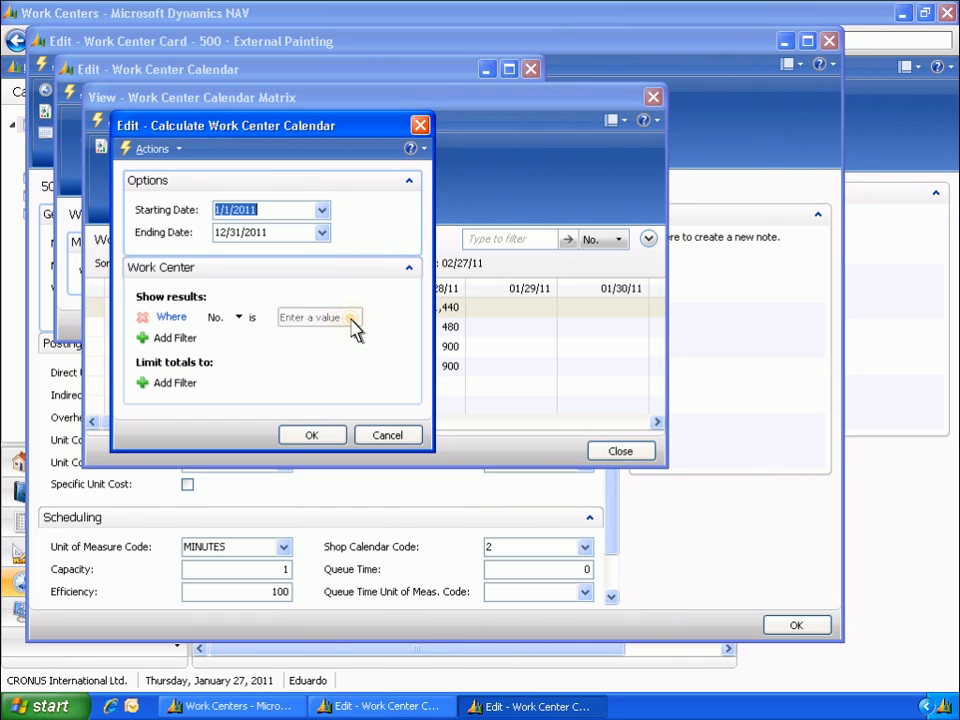
{"action": "left_click", "coordinate": [355, 318]}
{"action": "type", "text": "500"}
{"action": "left_click", "coordinate": [311, 436]}
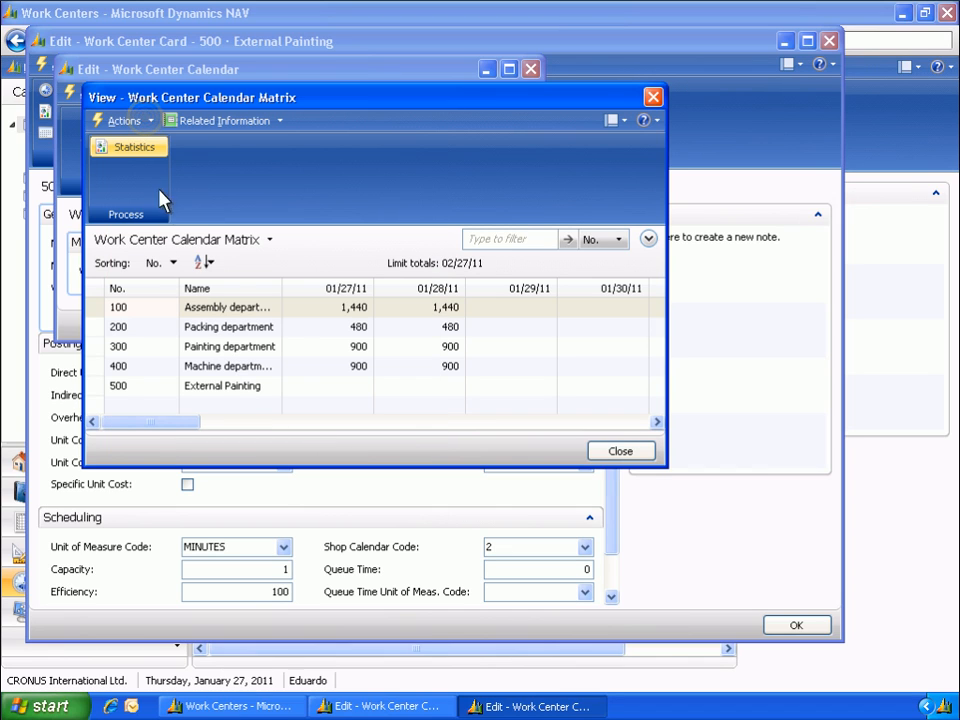
- Refresh the Work Center Calendar matrix, and close the matrix and calendar windows
{"action": "left_click", "coordinate": [147, 122]}
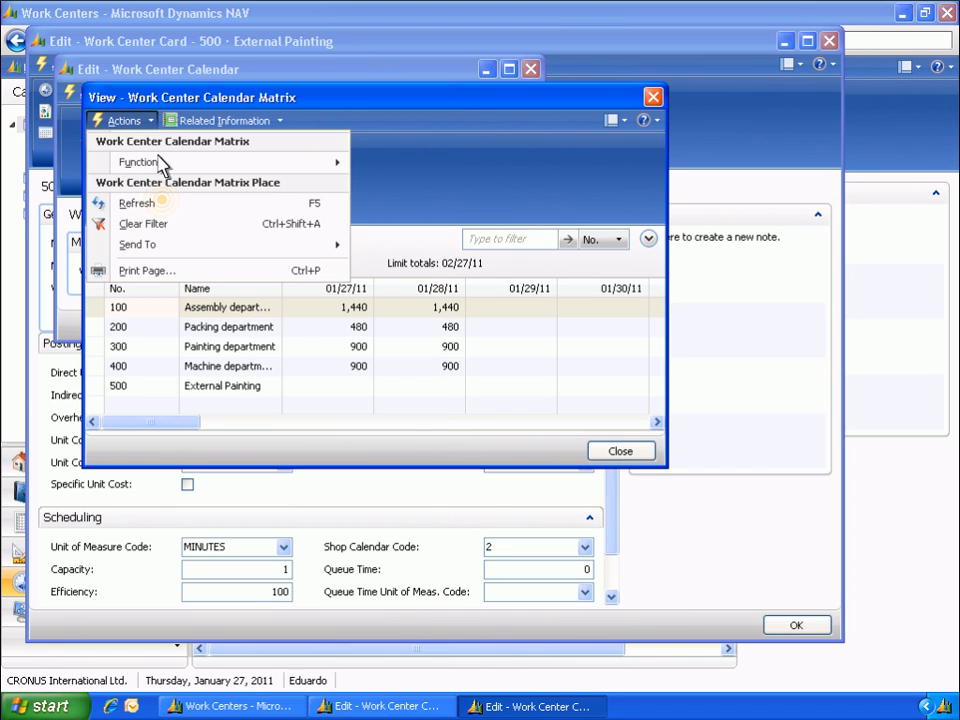
{"action": "left_click", "coordinate": [163, 205]}
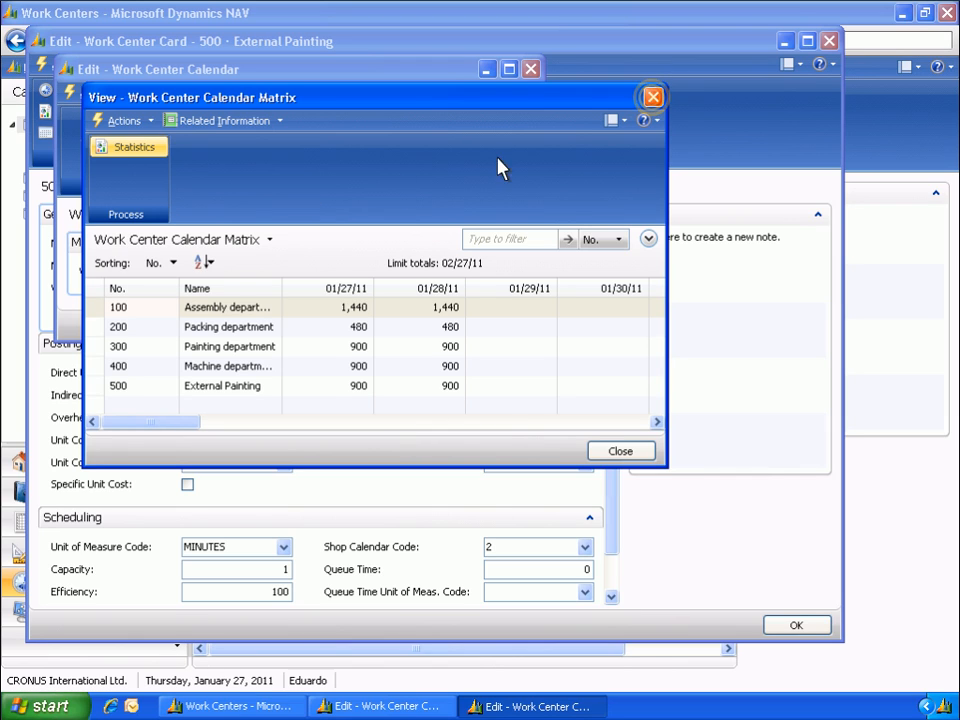
{"action": "left_click", "coordinate": [652, 99]}
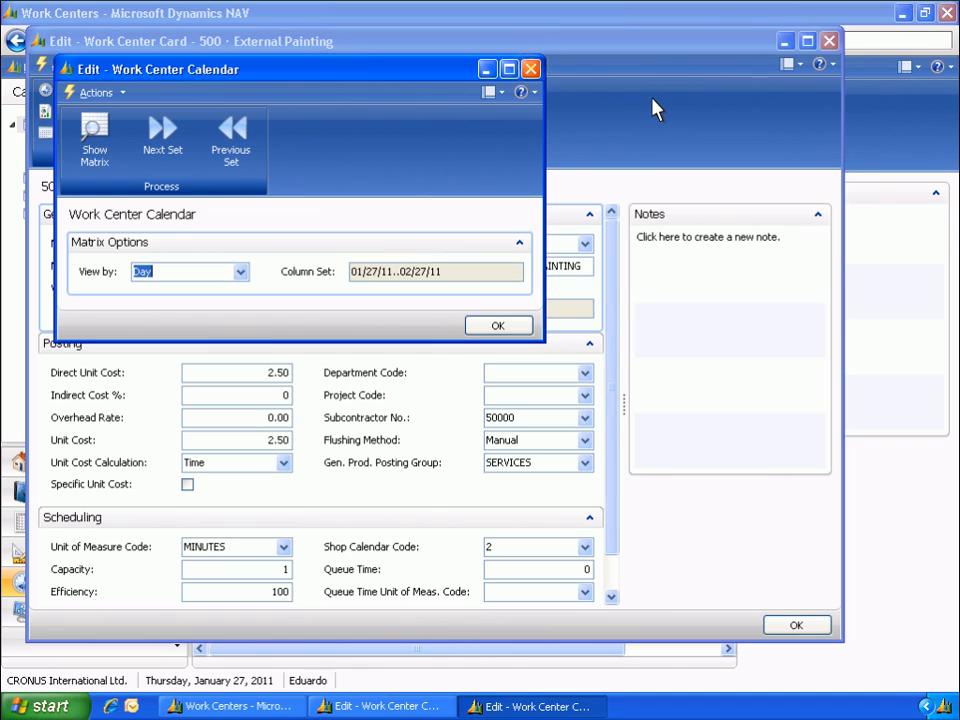
{"action": "left_click", "coordinate": [532, 70]}
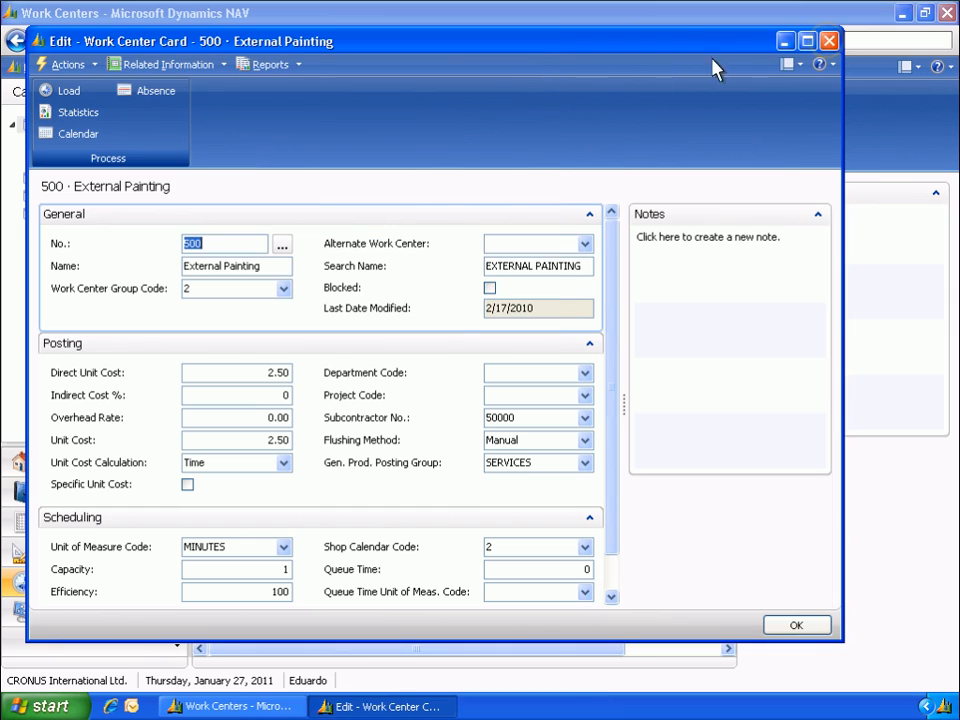